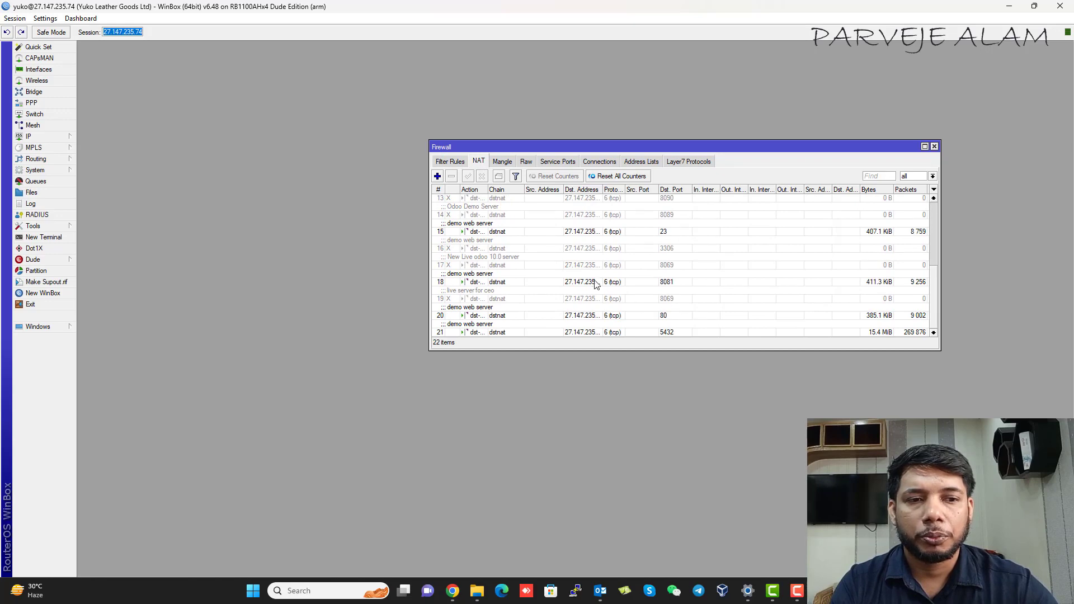
Step: Select the first disabled dstnat rule in the NAT list and copy the router's session address
scroll(598, 282, up, 5)
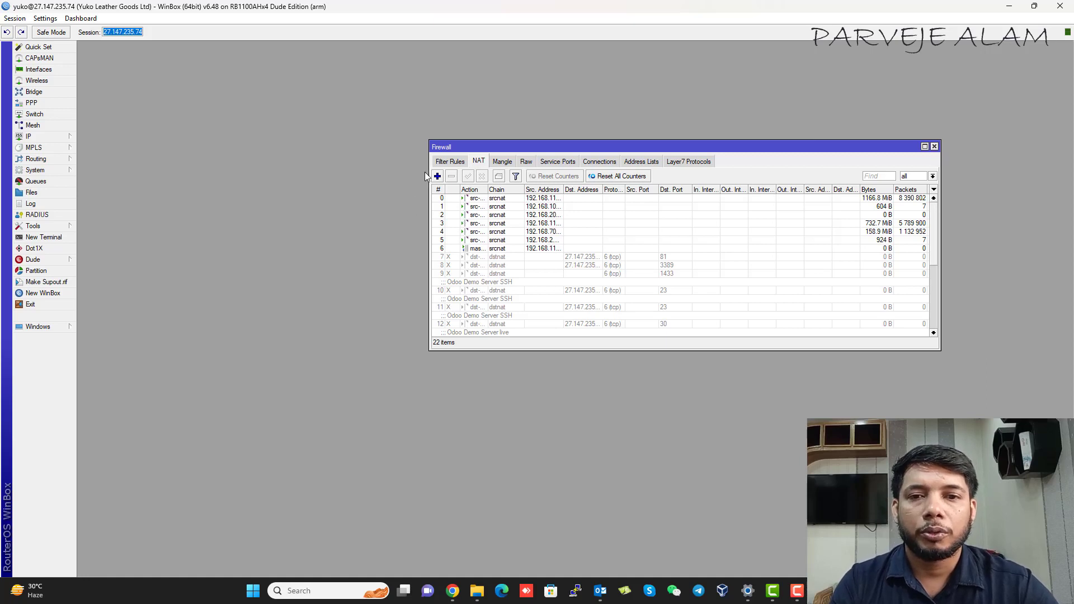
click(591, 198)
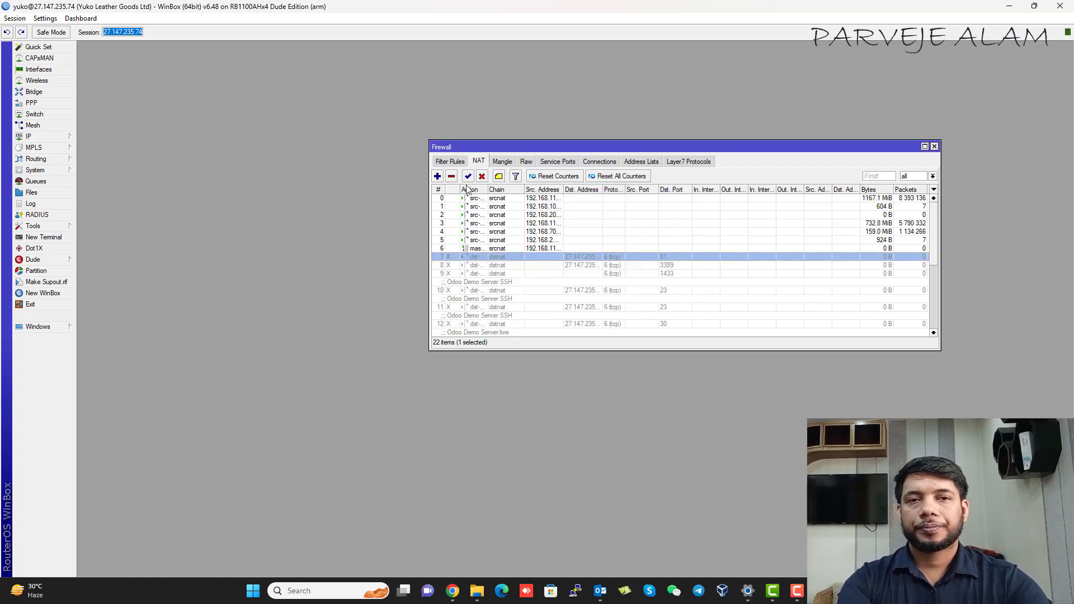
right_click(119, 32)
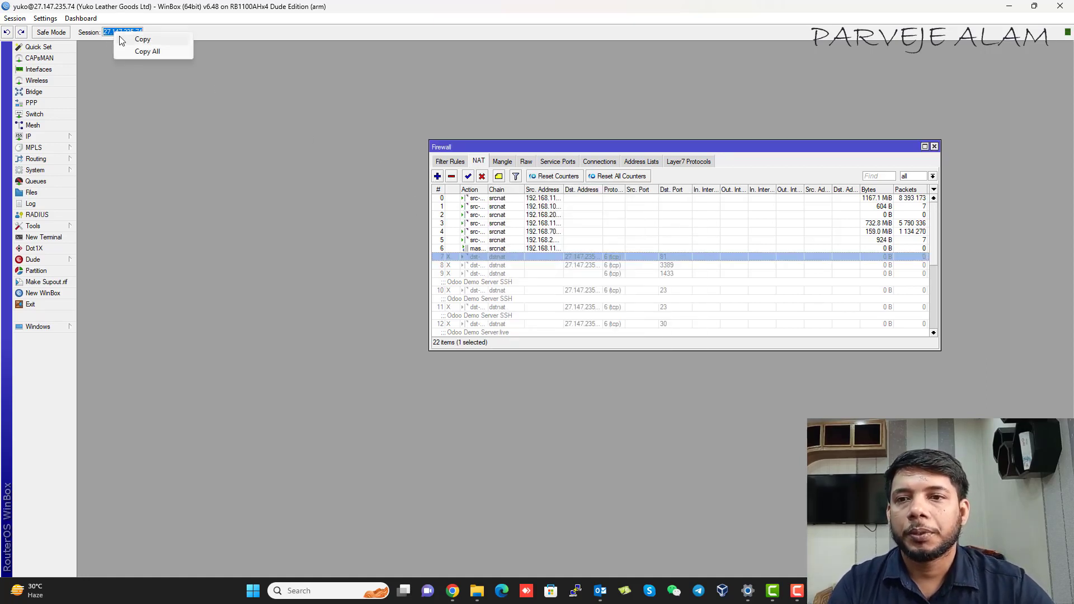
click(140, 39)
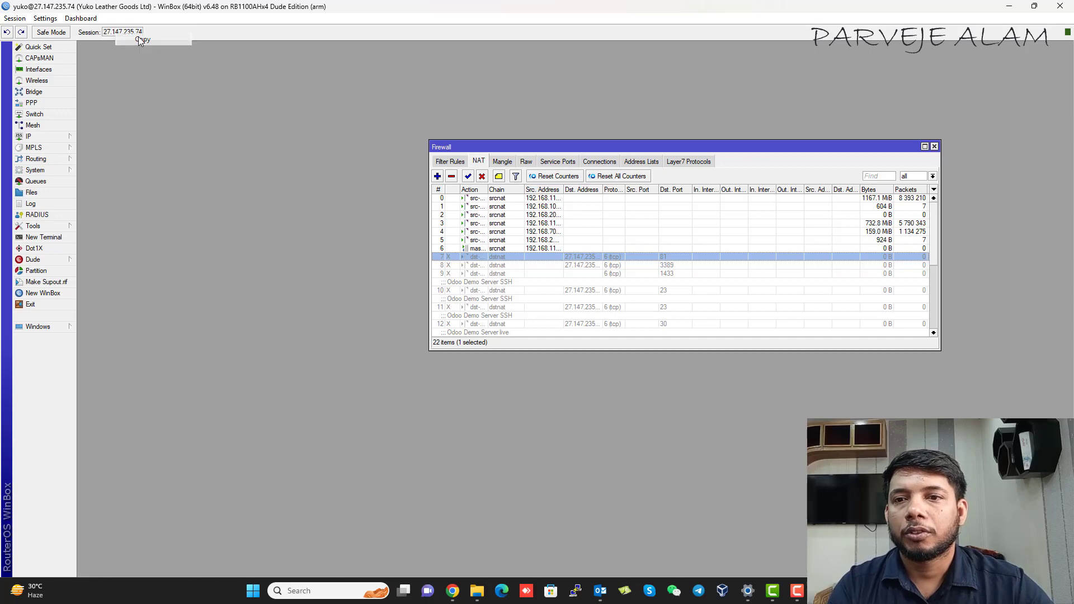
Step: Create a new NAT rule and set its chain to dstnat
click(437, 177)
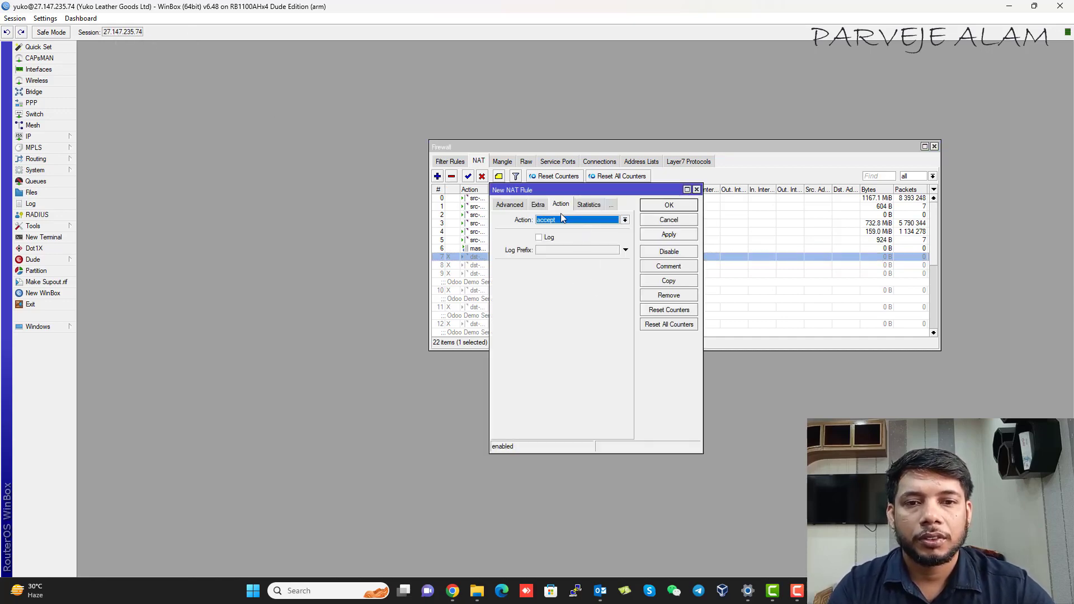
click(496, 204)
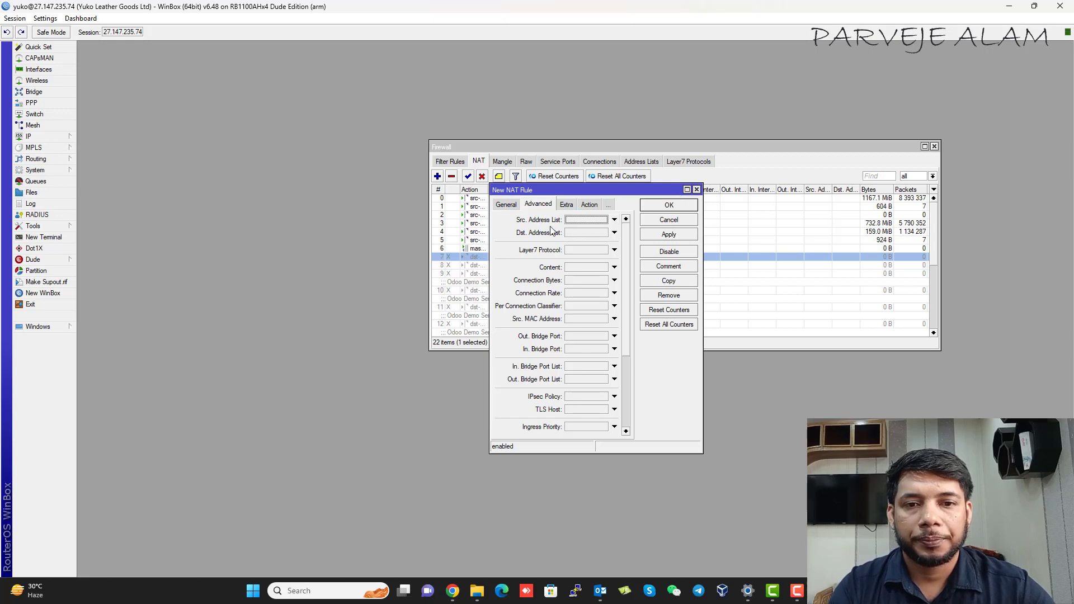
click(503, 206)
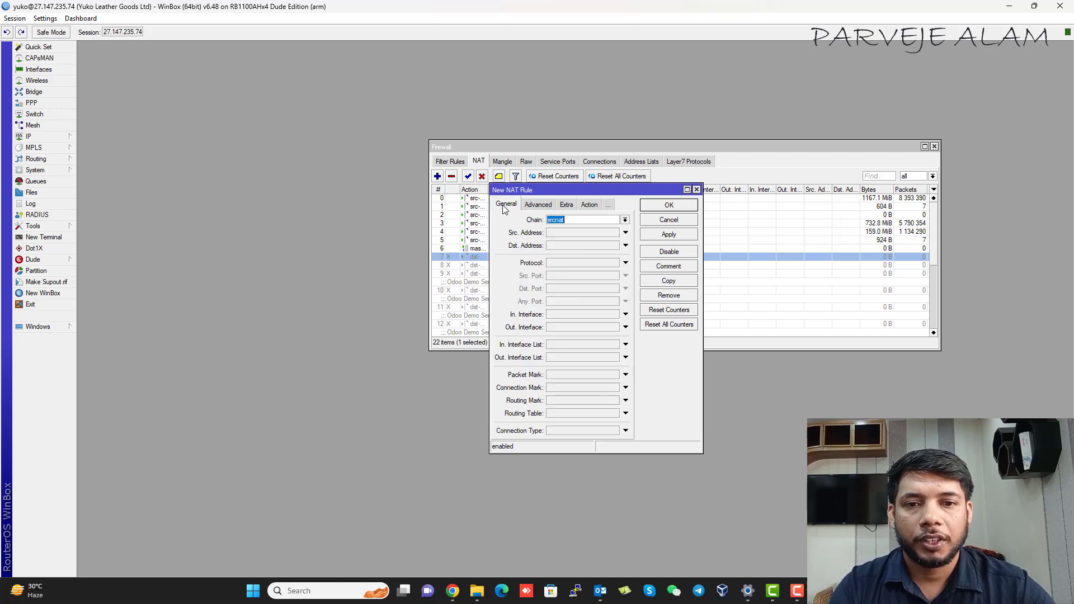
click(625, 221)
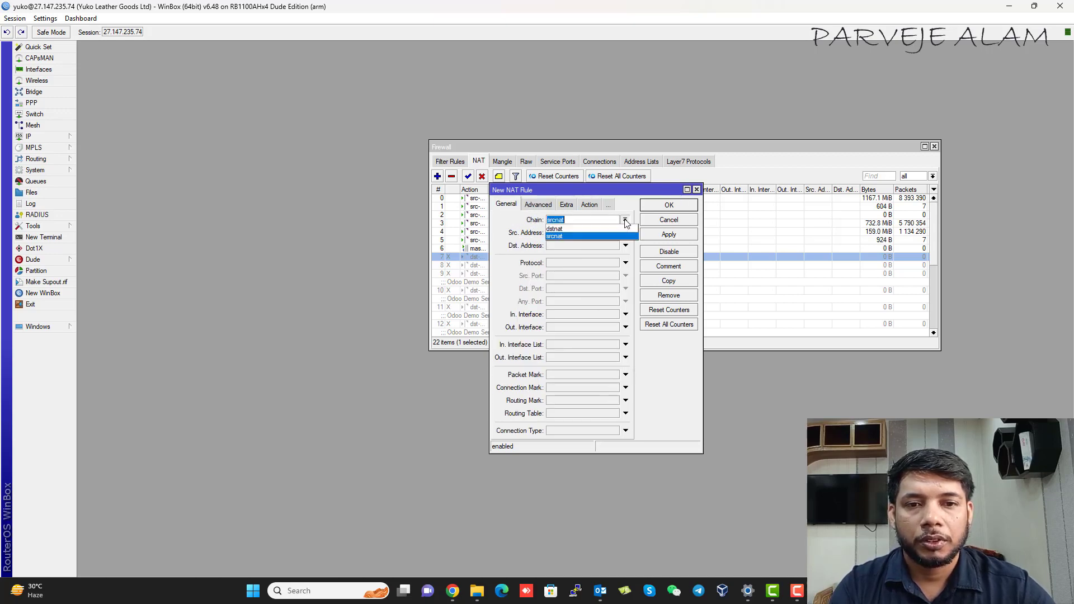
click(576, 229)
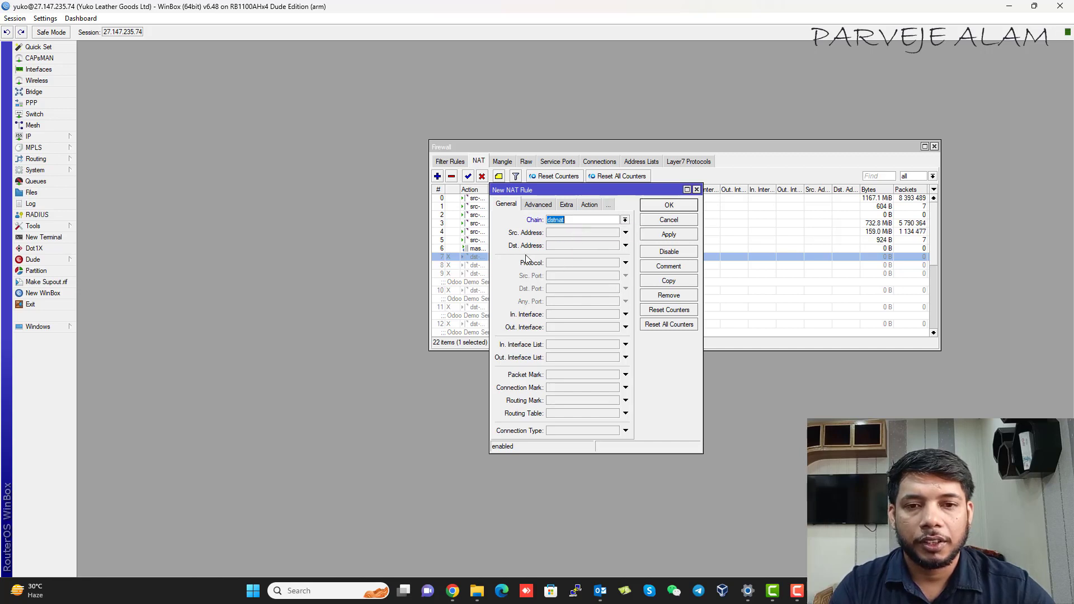
Step: Set the new NAT rule's destination address to 27.147.235.75
click(566, 245)
key(ctrl+v)
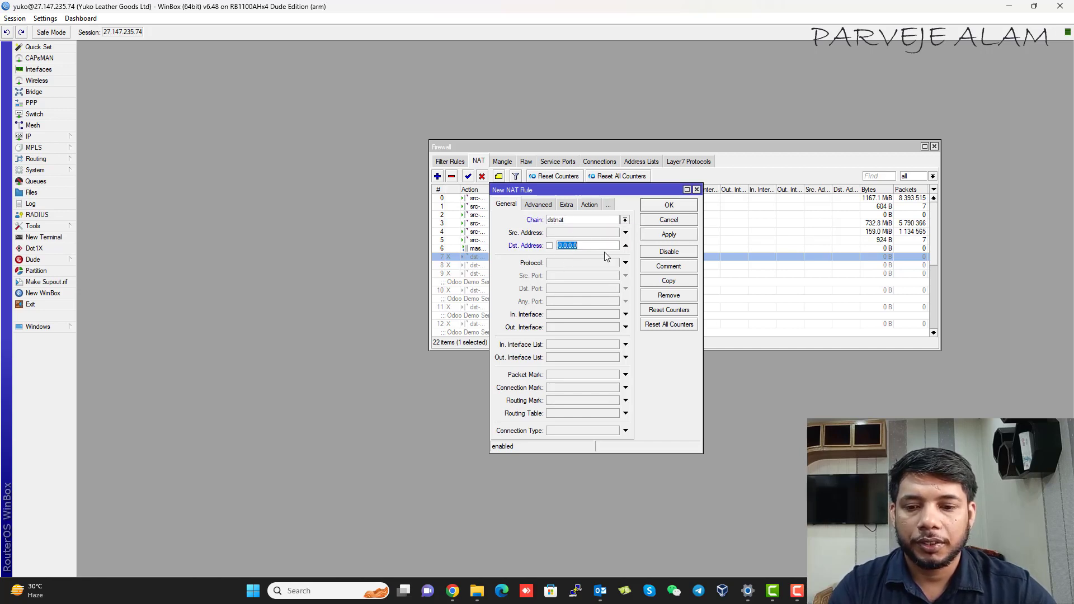
key(BackSpace)
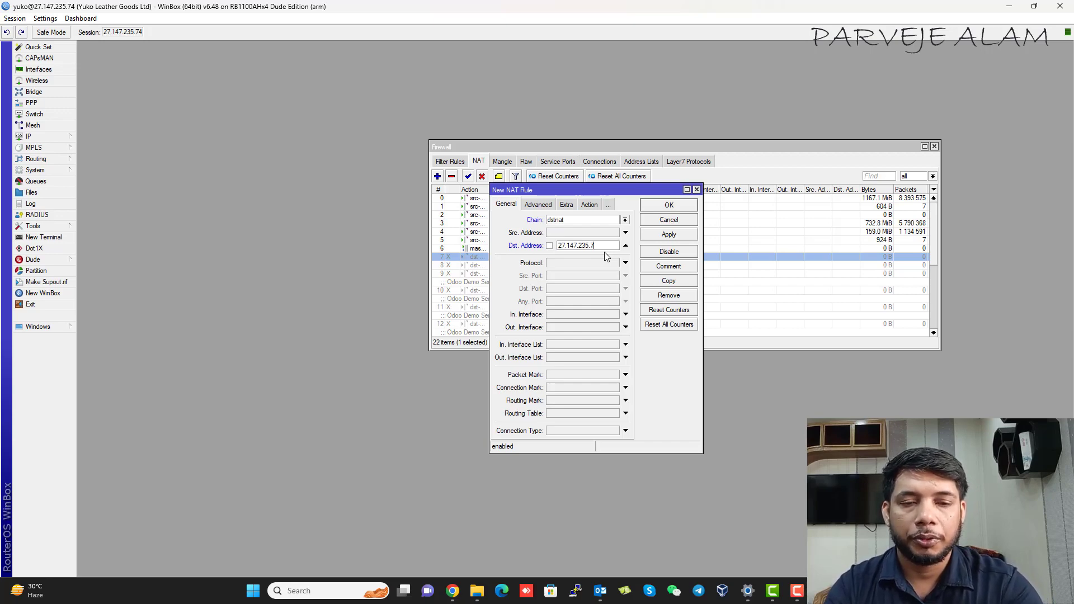
text(5)
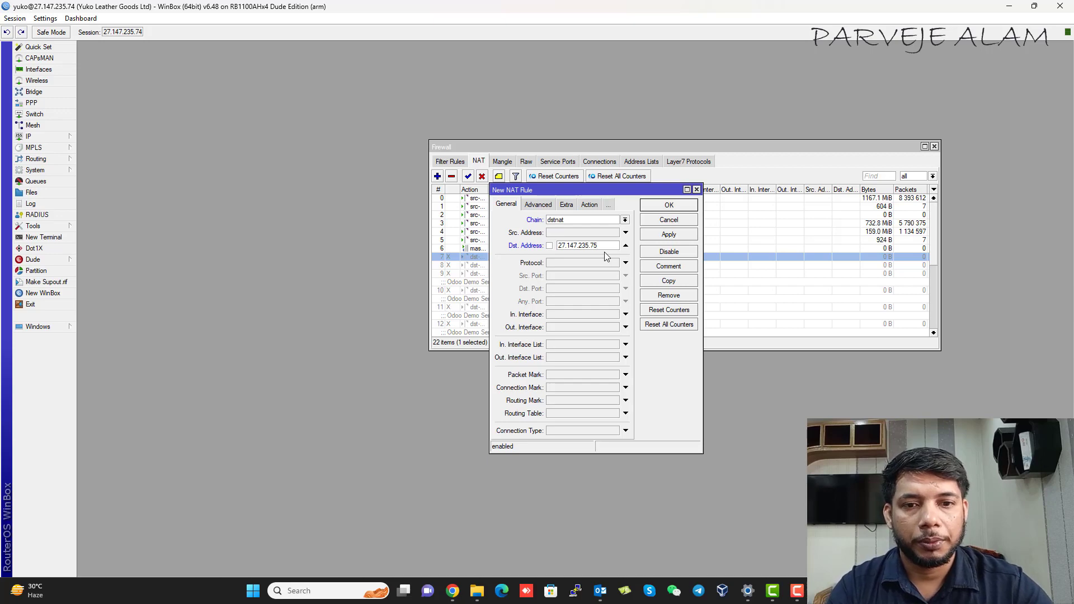
Step: Set the NAT rule's protocol to 6 (tcp) and its source port to 4444
click(568, 263)
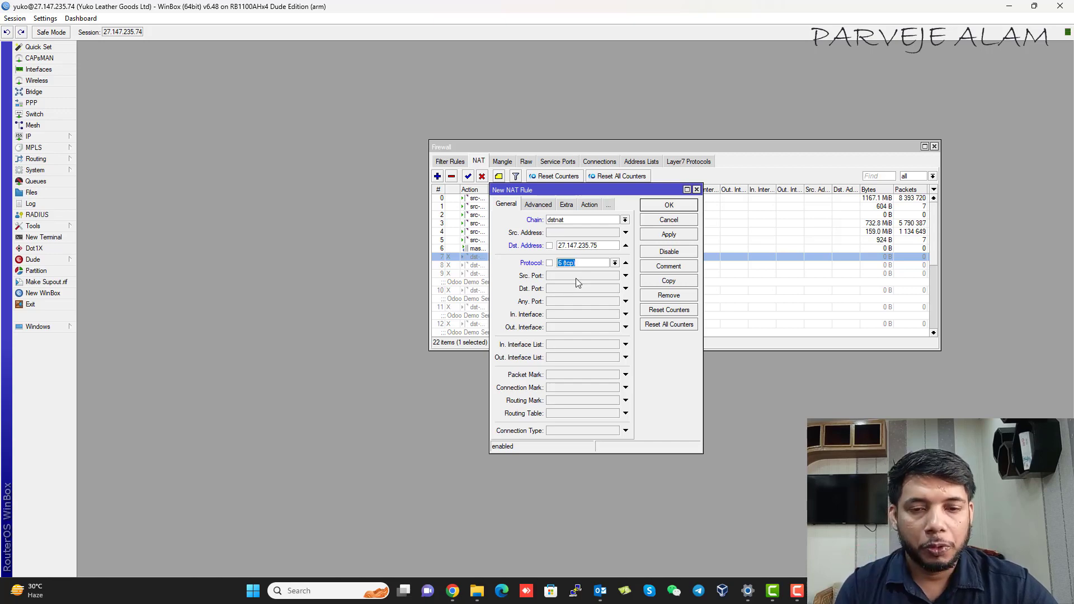
click(569, 276)
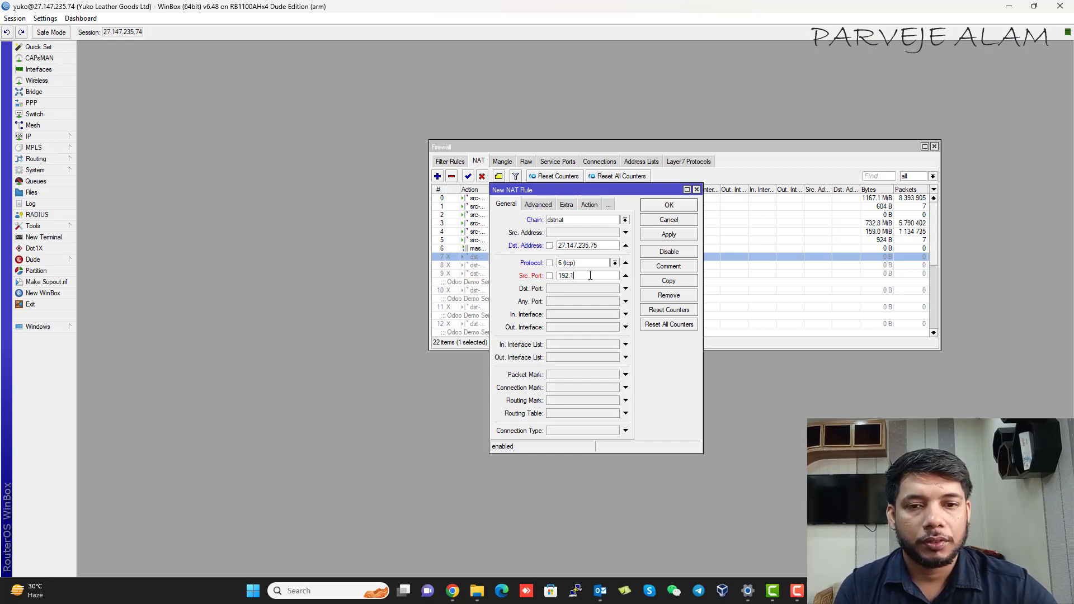
drag(587, 275, 512, 276)
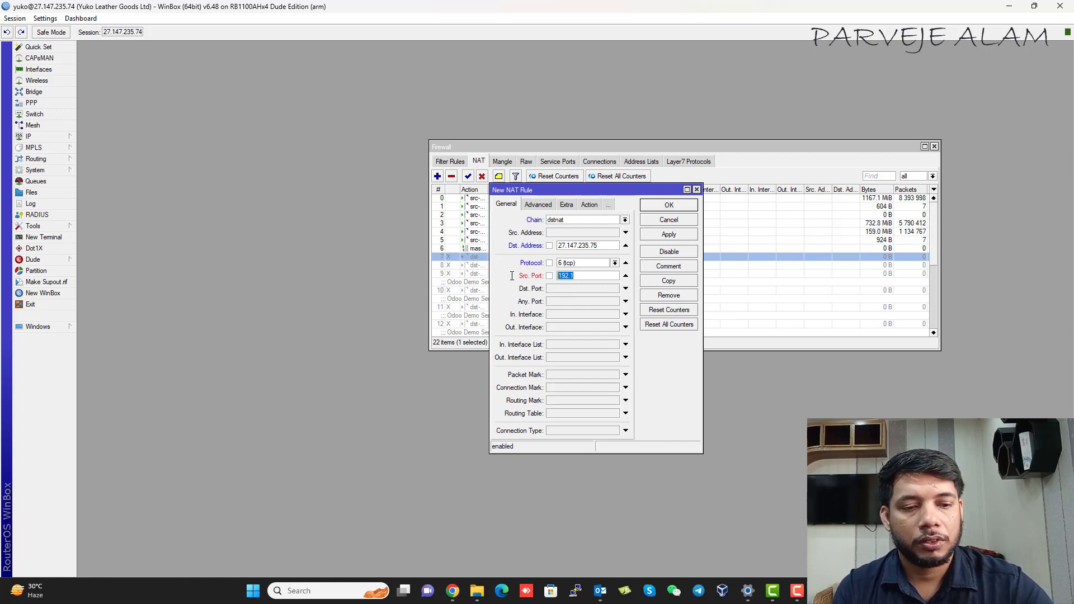
text(4444)
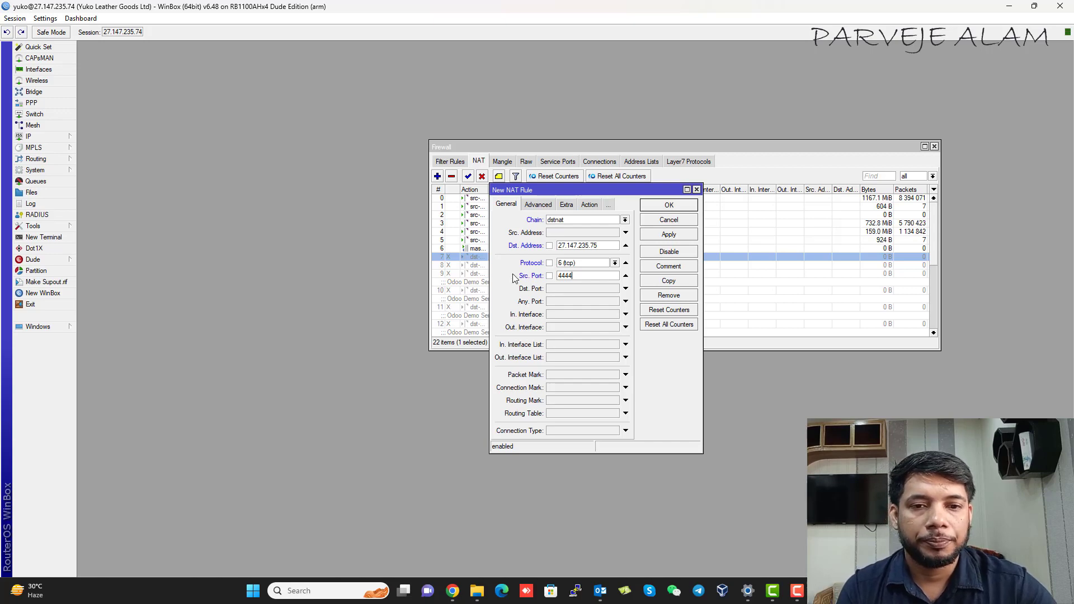
Step: Switch to the Chrome incognito window, open the Odoo server at 192.168.111.113:8069, and highlight its address and port
click(455, 588)
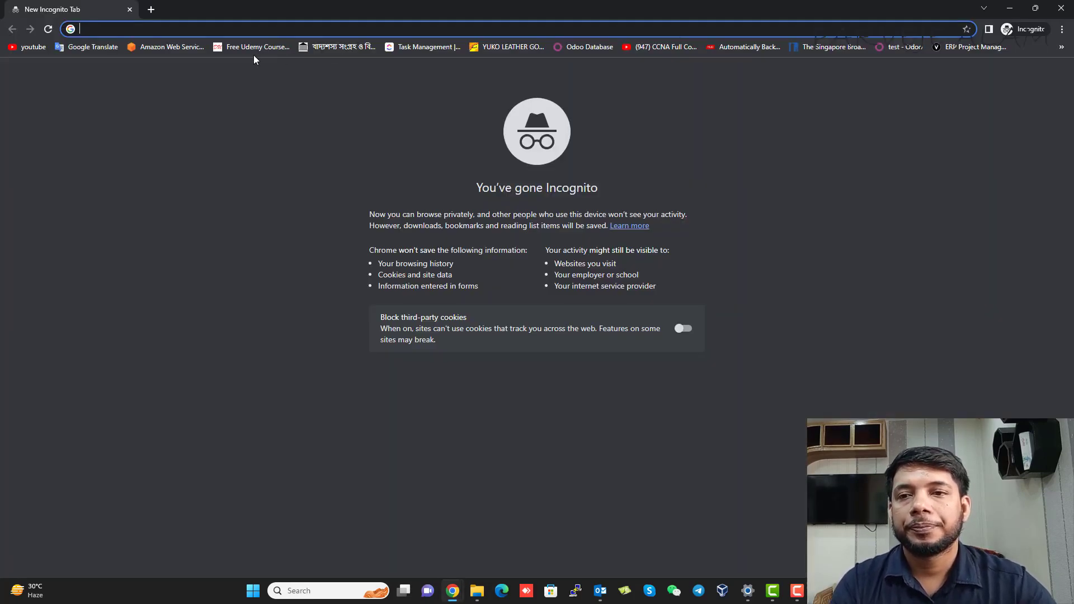
text(19)
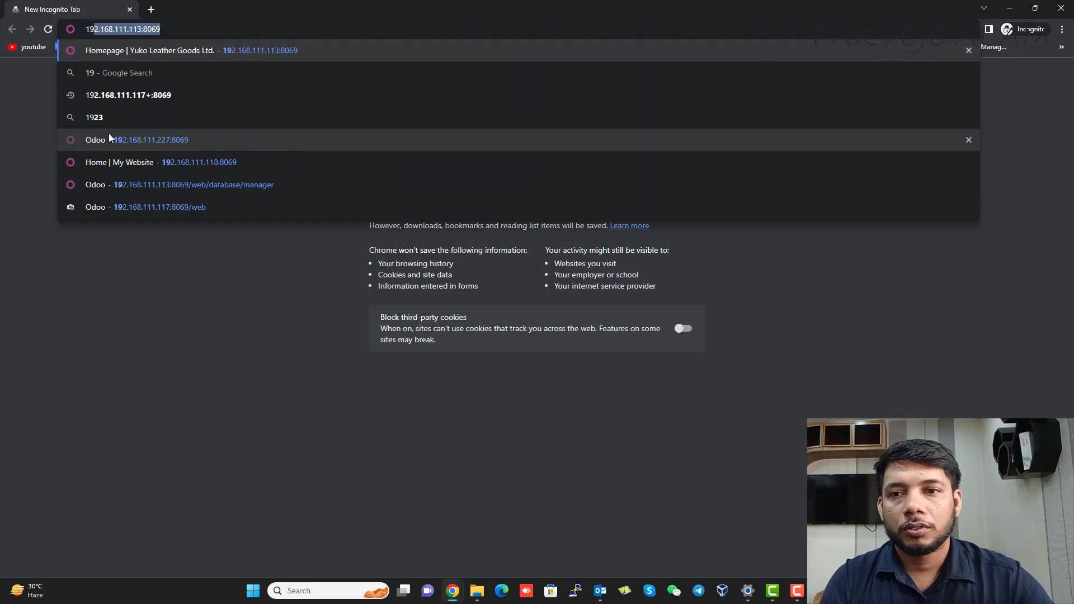
text(2.168.111.113)
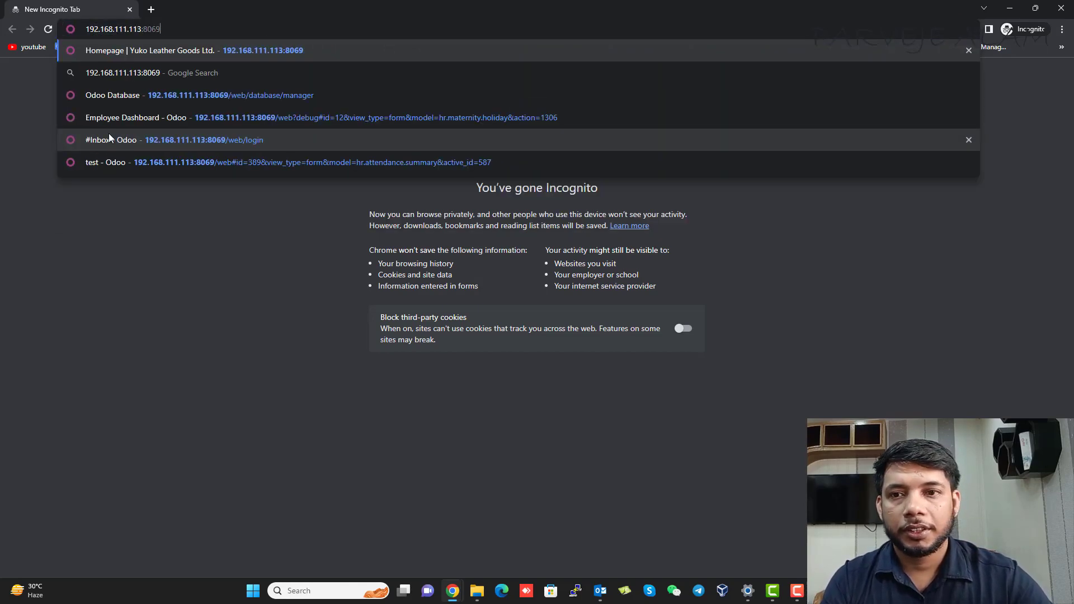
key(Return)
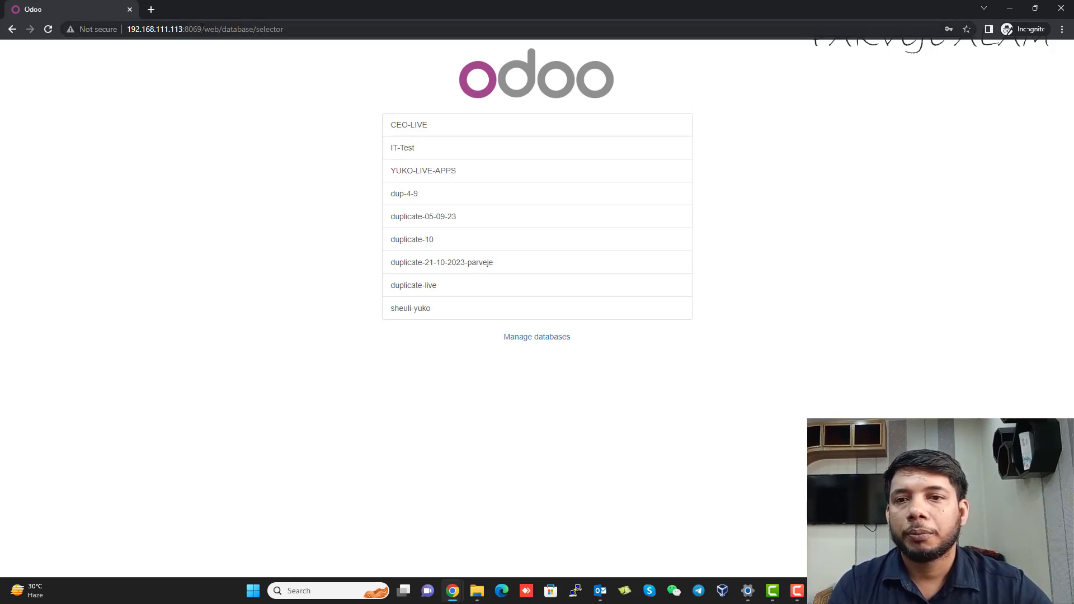
double_click(187, 29)
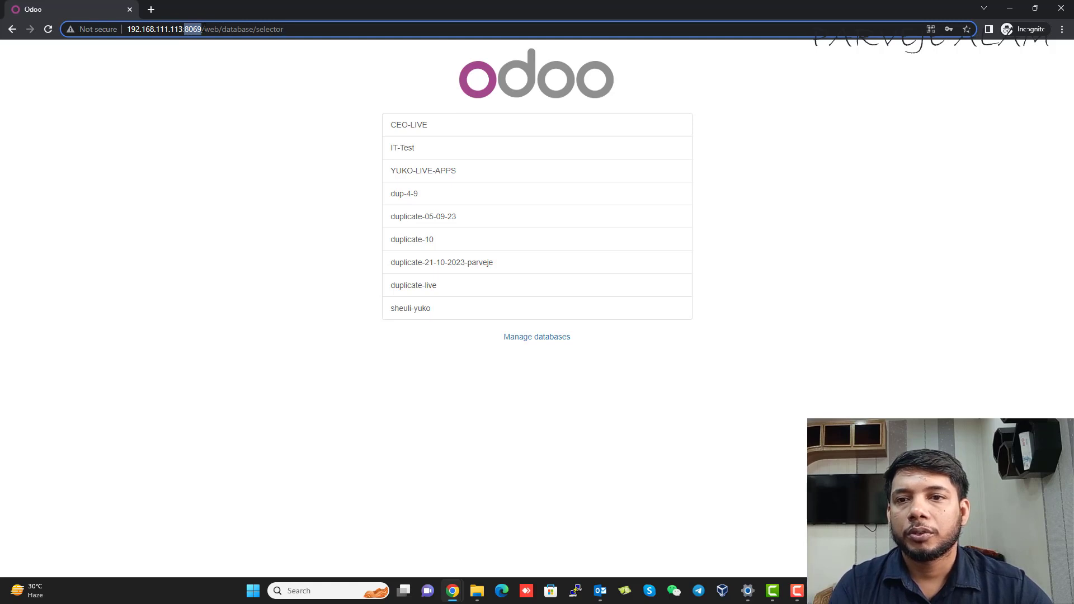
drag(201, 29, 125, 33)
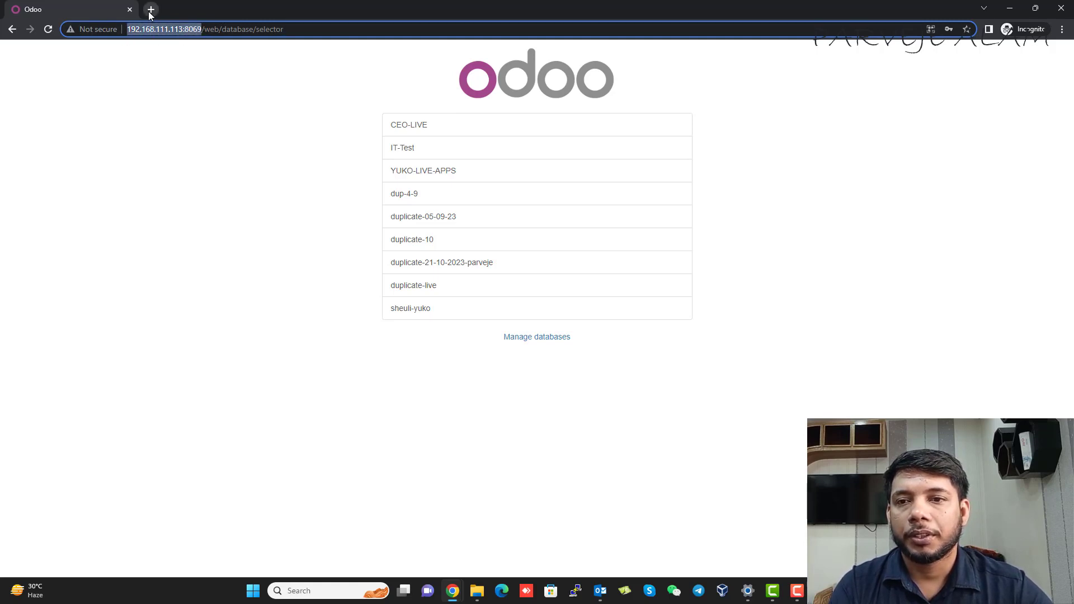
click(151, 11)
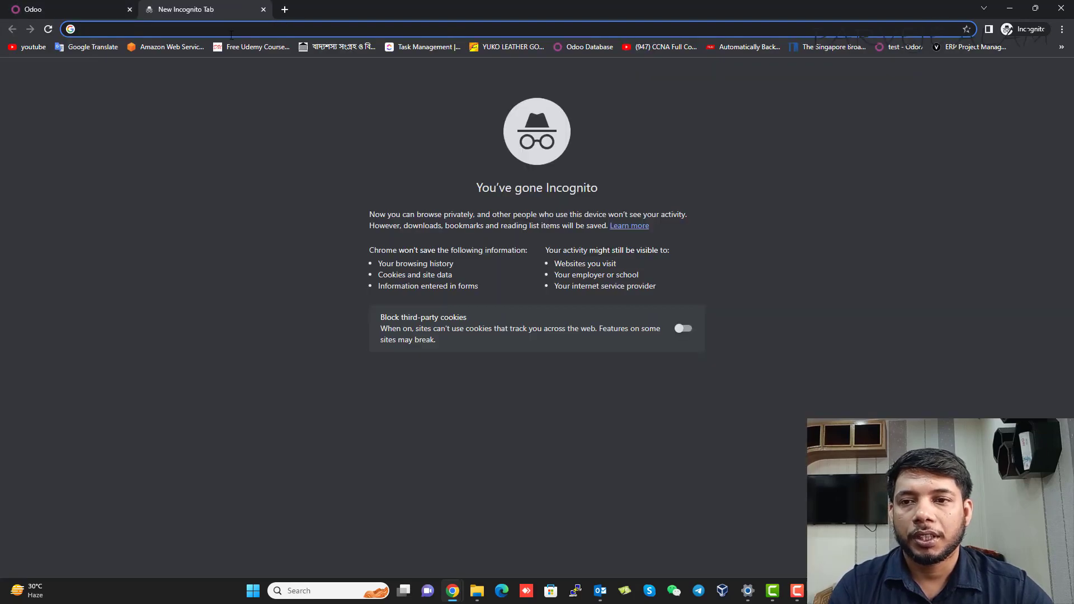
text(27.147.235.74)
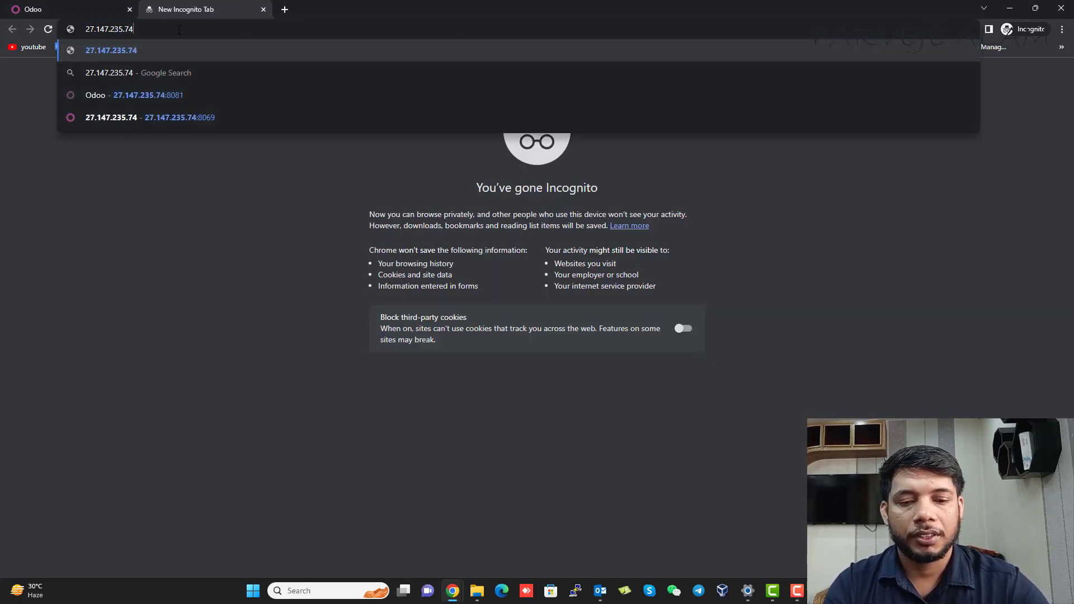
text(:4444)
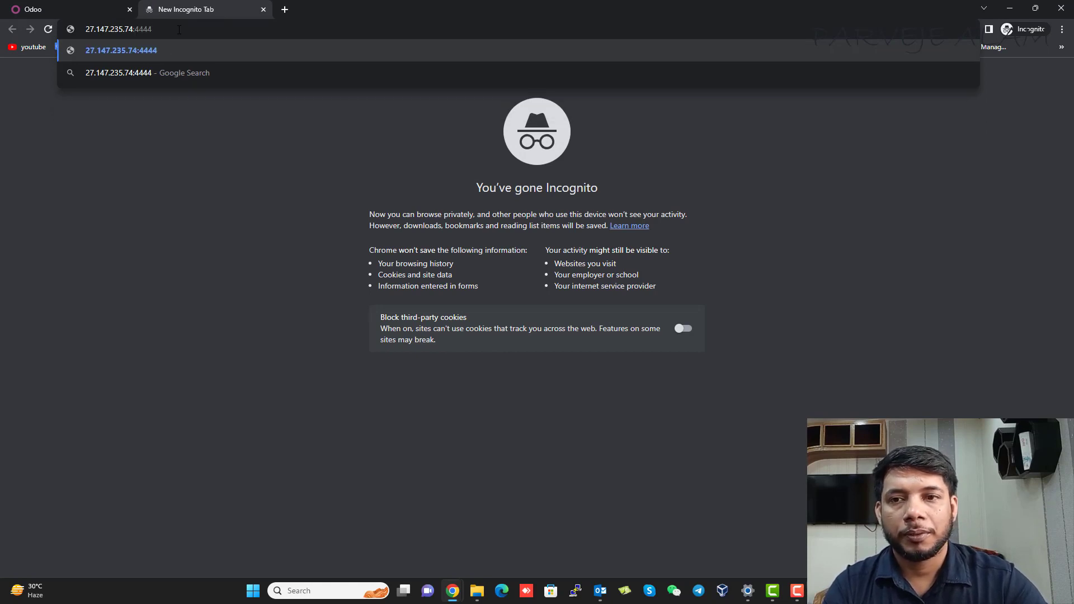
key(Return)
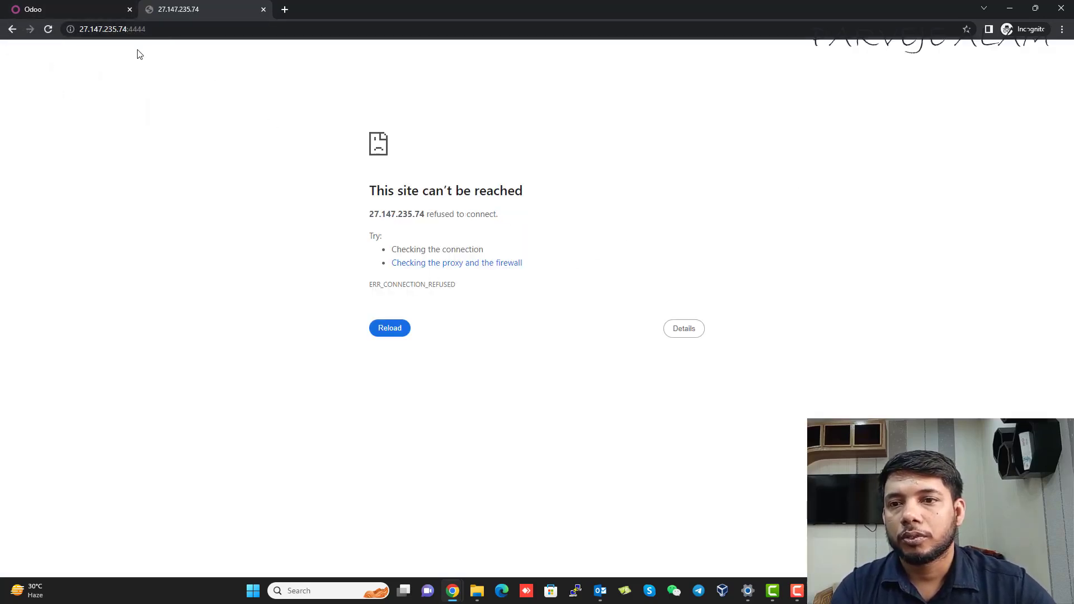
Step: Change the web address to 27.147.235.75:4444, try to load it, and stop the loading
click(126, 29)
click(127, 29)
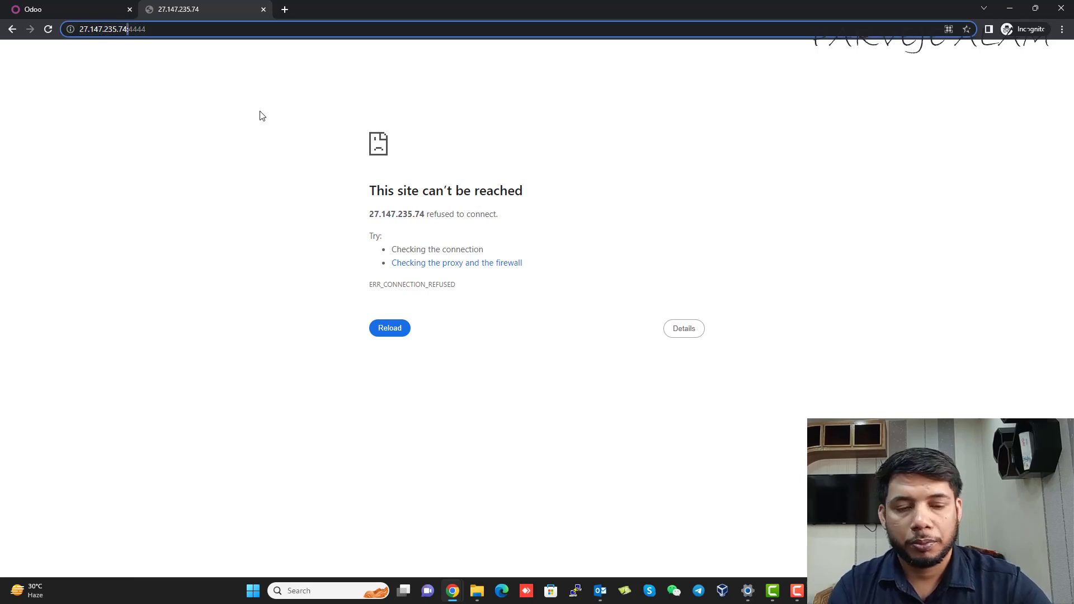
key(BackSpace)
text(5)
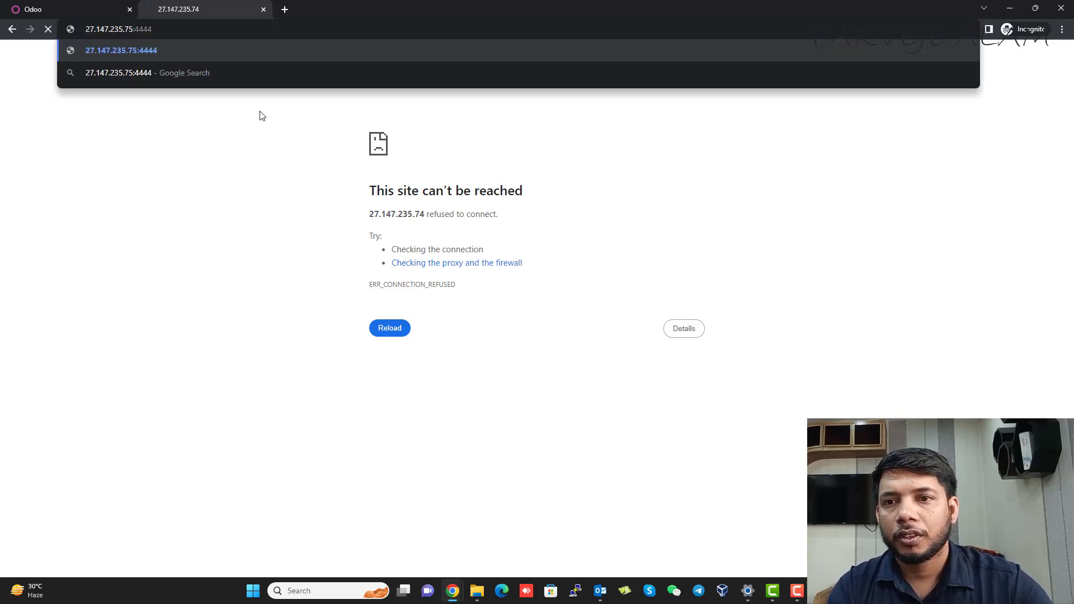
key(Return)
click(183, 30)
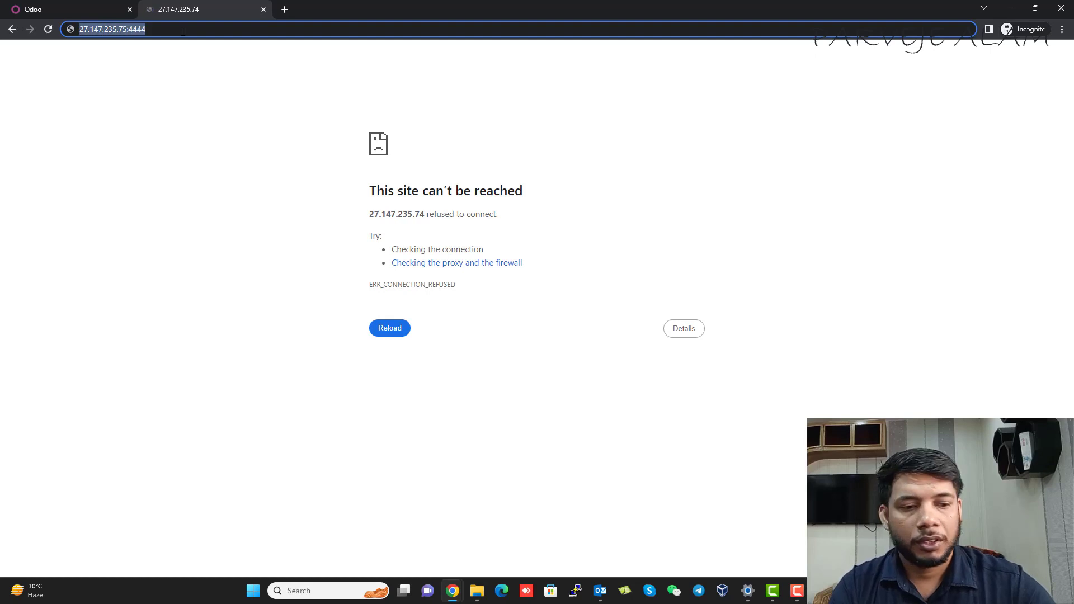
key(Return)
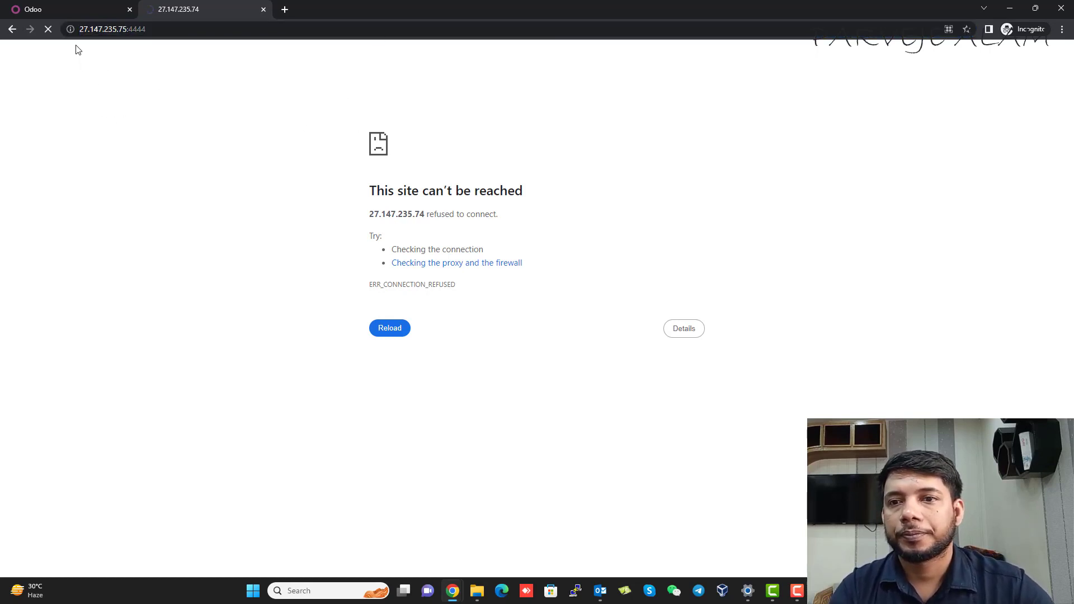
click(48, 29)
Step: Return to the Odoo page and highlight the port number in its address
click(52, 12)
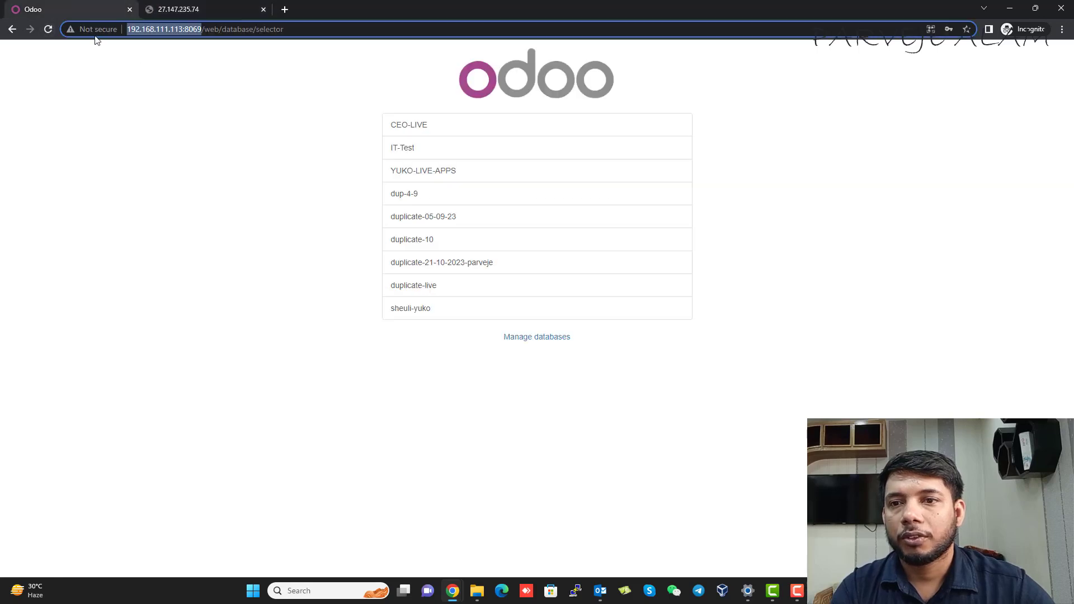
double_click(193, 31)
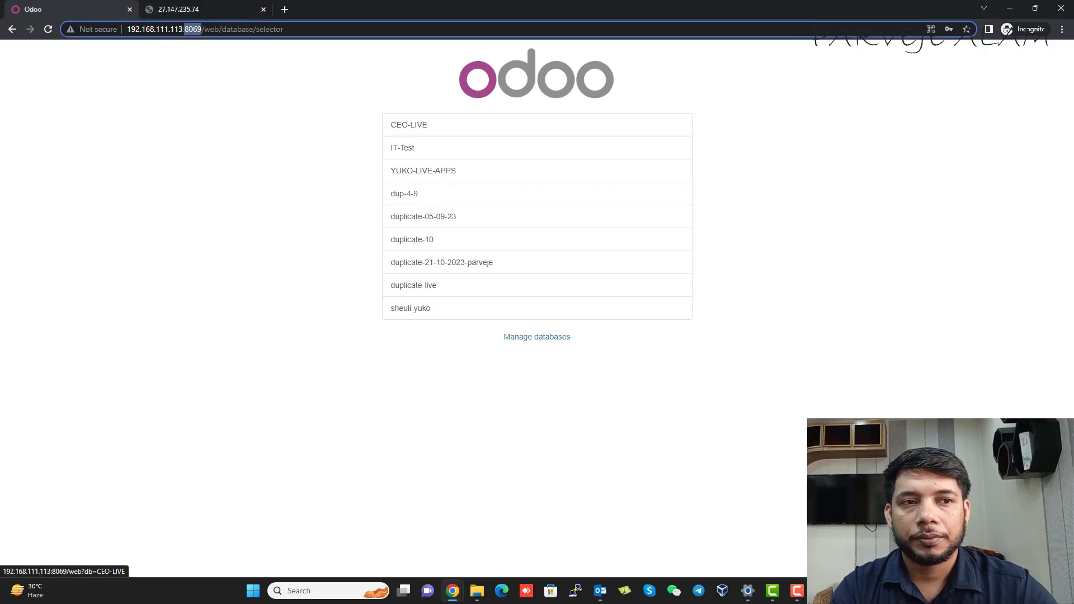
click(216, 61)
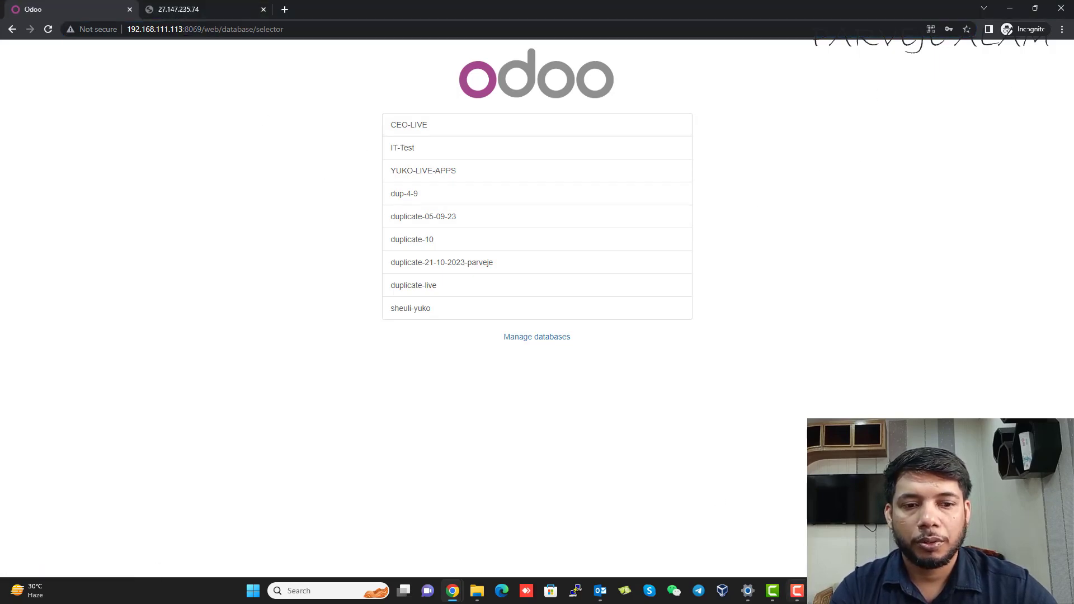
Step: Switch back to WinBox and set the new NAT rule's action to dst-nat with To Ports 8069
click(821, 590)
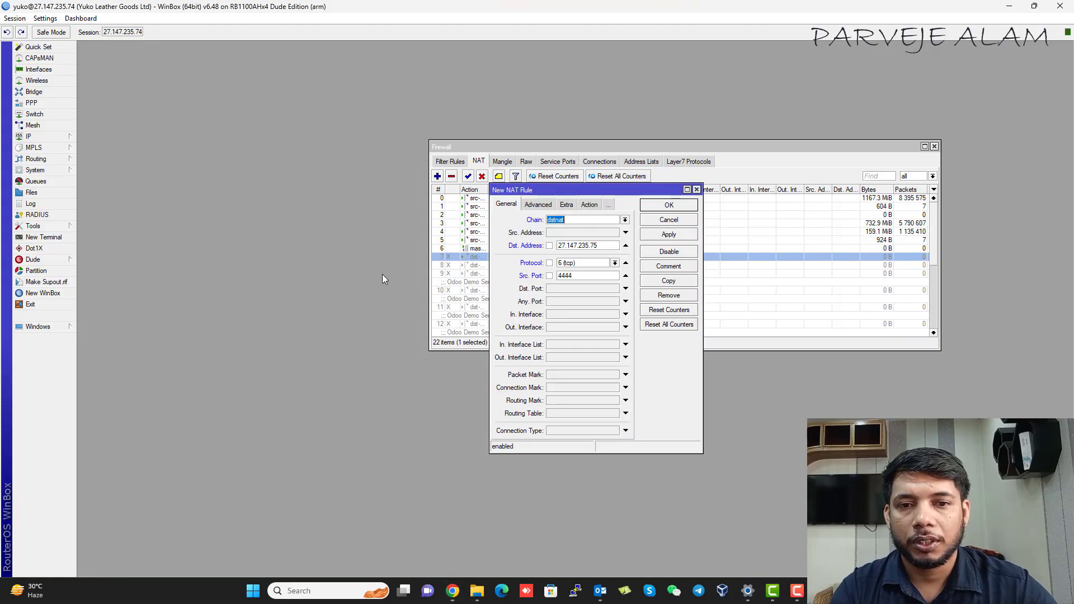
click(592, 206)
click(582, 220)
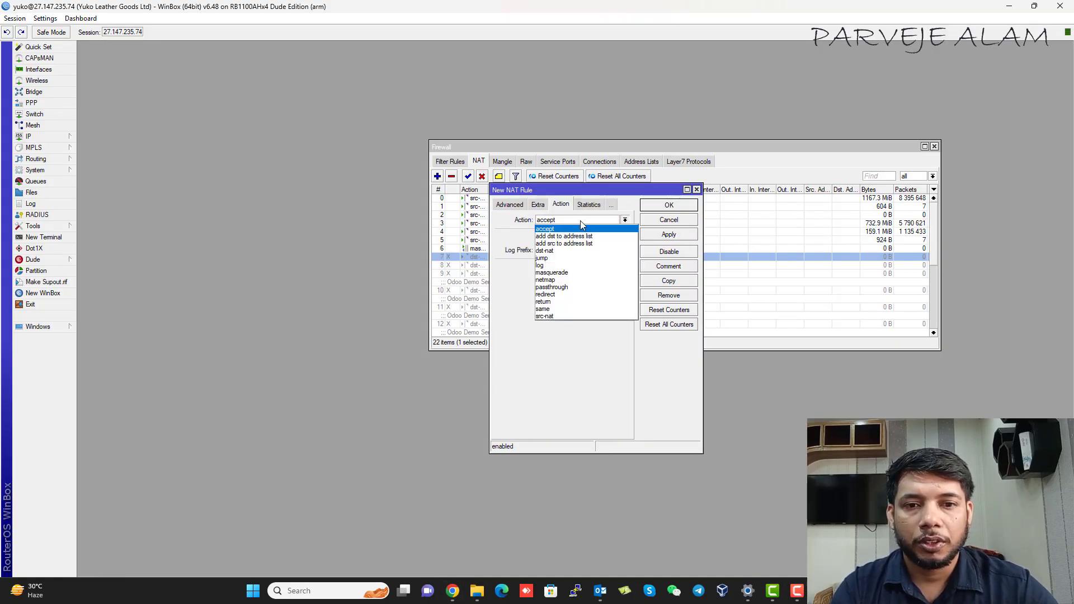
click(566, 251)
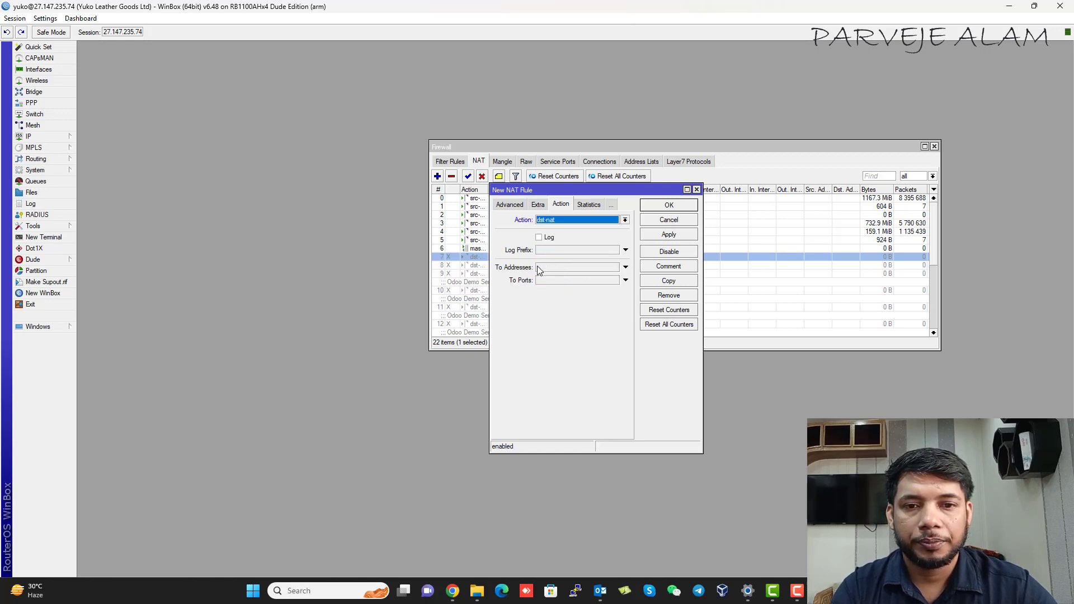
click(574, 267)
click(562, 281)
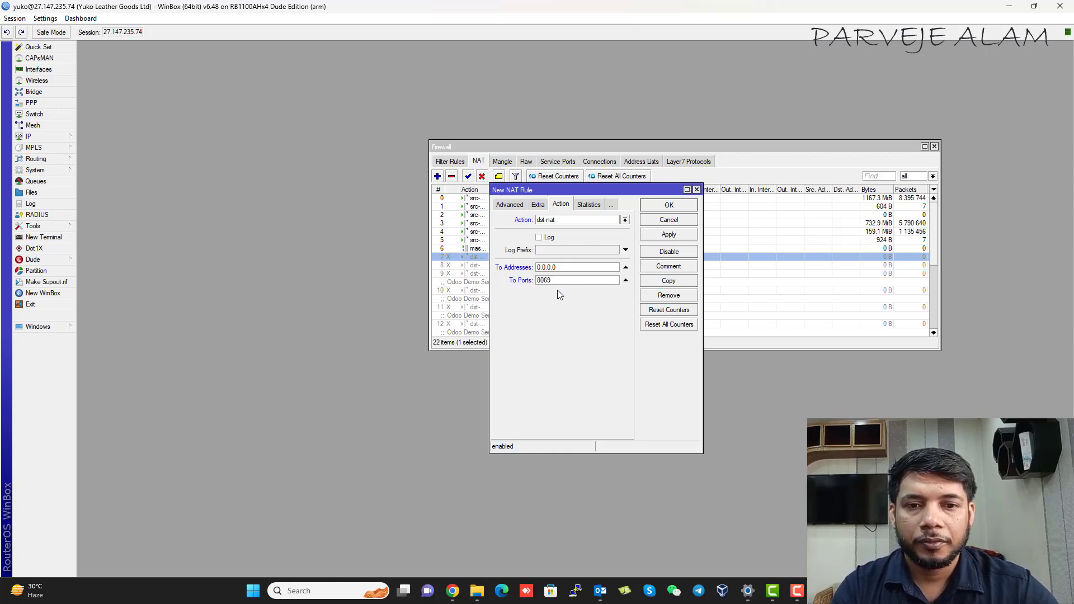
Step: Copy the server IP 192.168.111.113 from the Odoo page's web address for the rule's To Addresses value
click(553, 267)
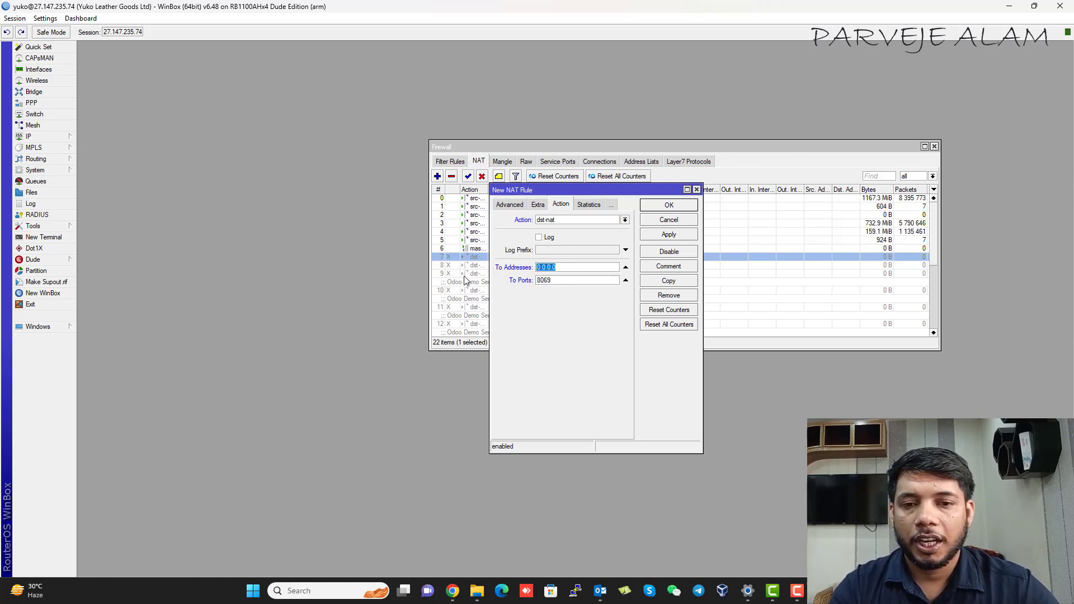
key(alt+Tab)
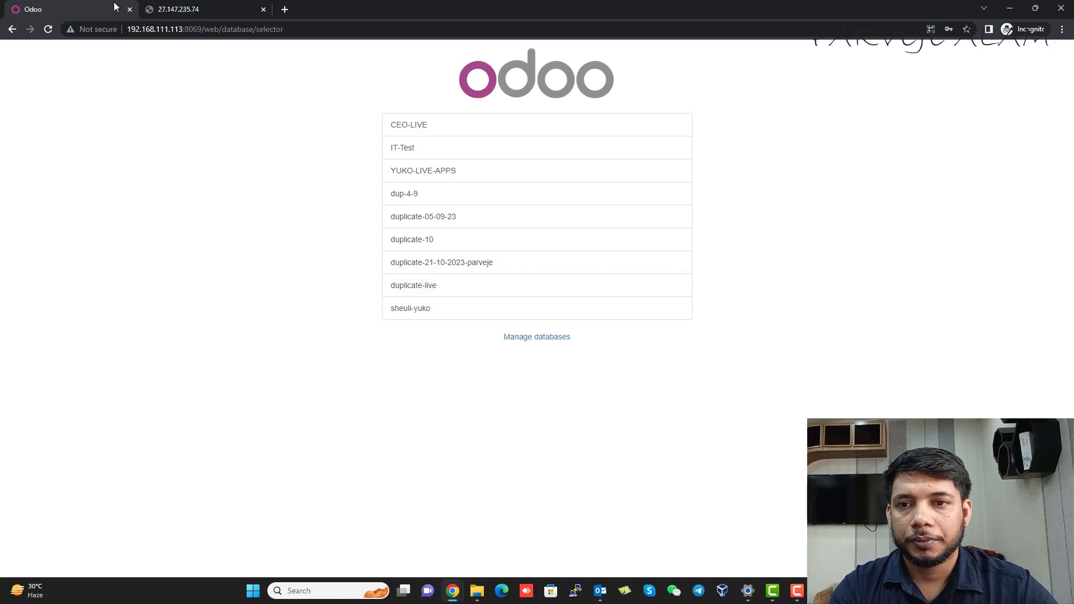
drag(127, 29, 182, 29)
key(ctrl+c)
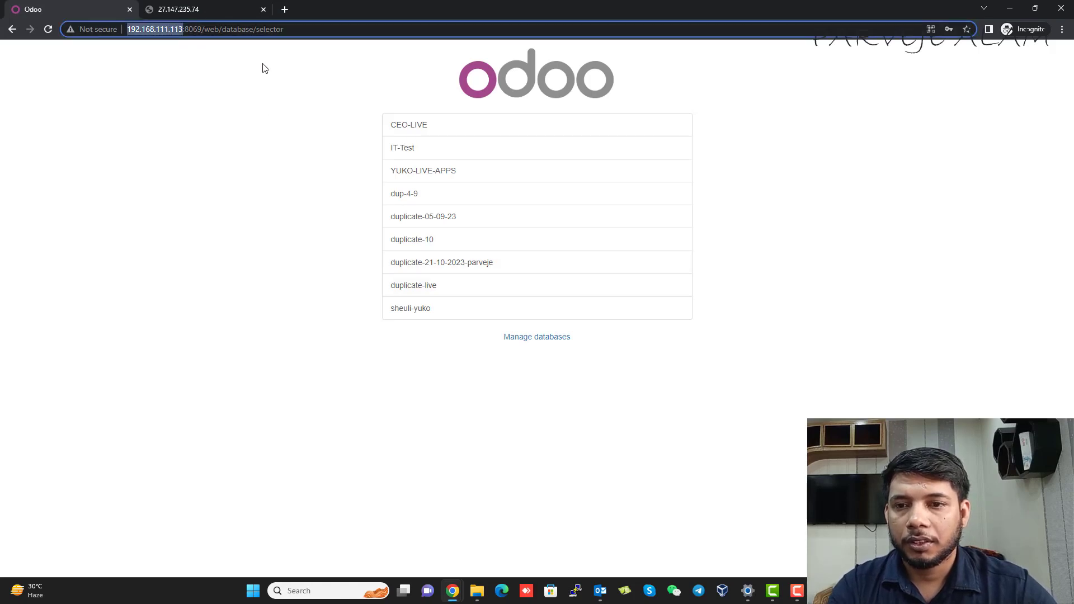
Step: Paste the copied IP into the rule's To Addresses in WinBox, strip it to 192.168.111.113, and save the rule
key(alt+Tab)
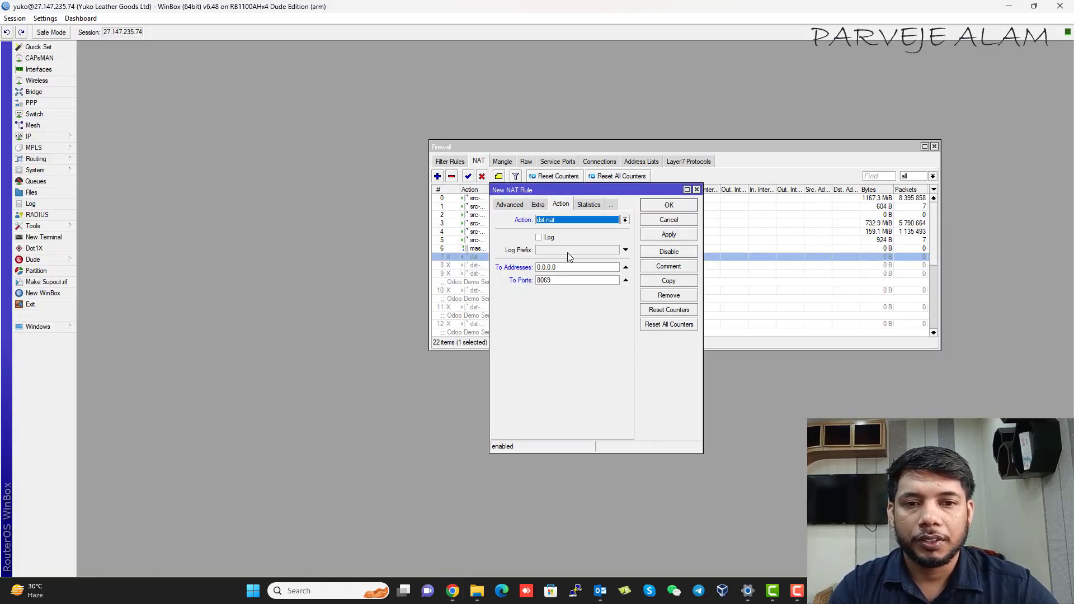
double_click(542, 267)
key(ctrl+v)
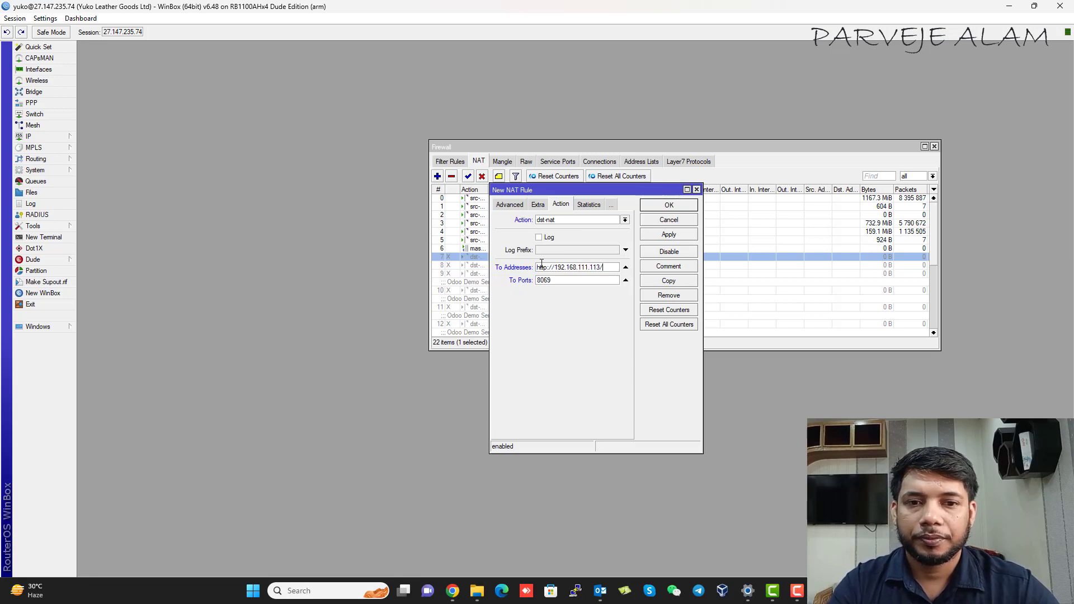
key(BackSpace)
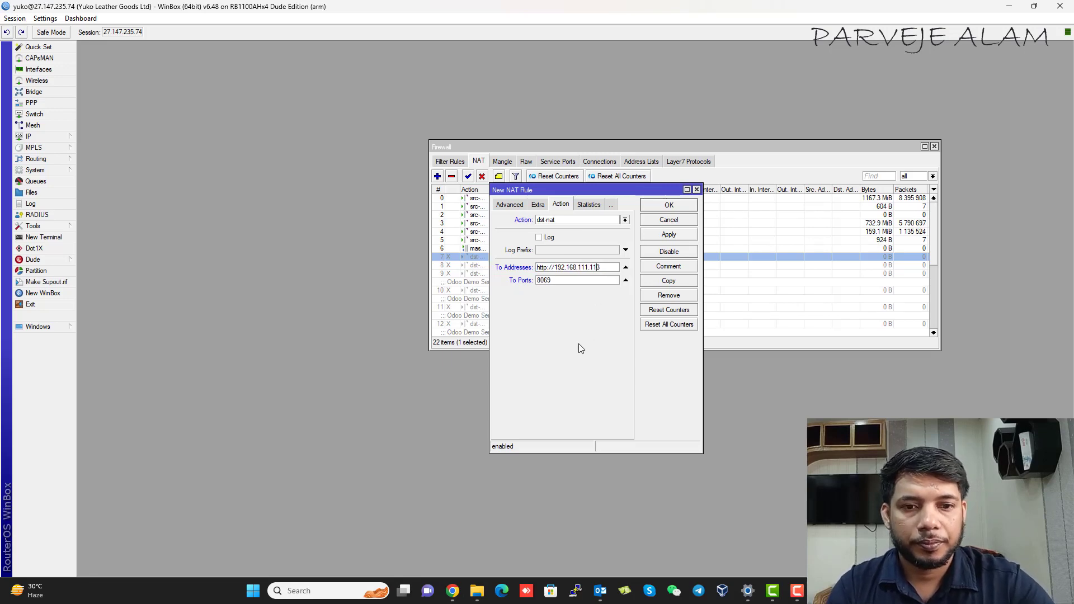
key(Left)
key(Left)
key(Left)
key(Left)
key(Left)
key(Left)
key(Left)
key(Left)
key(Left)
key(Left)
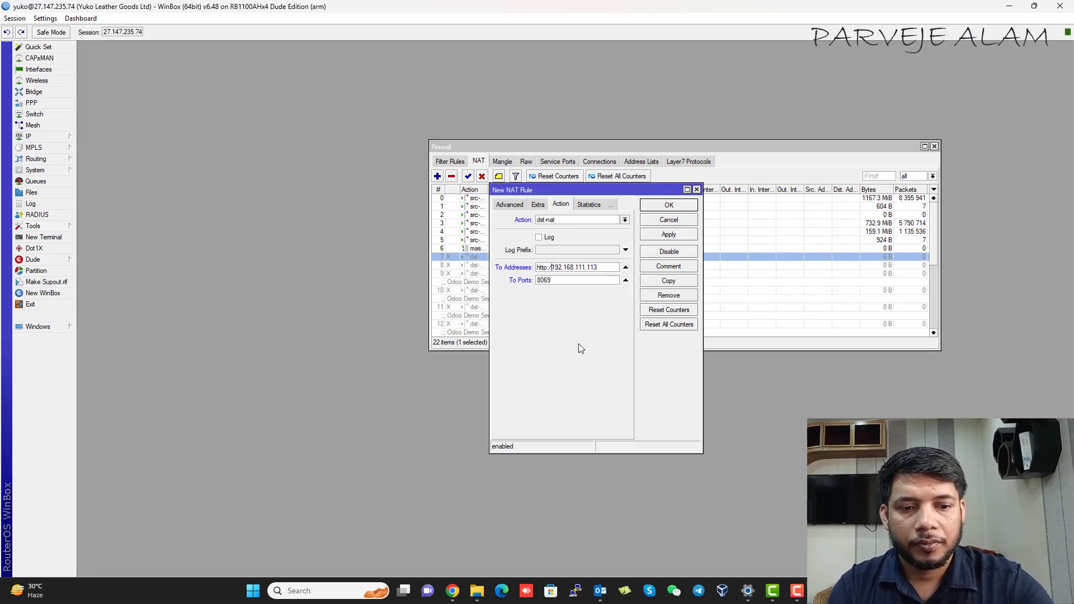
key(BackSpace)
key(BackSpace)
key(BackSpace)
key(BackSpace)
key(BackSpace)
key(BackSpace)
key(BackSpace)
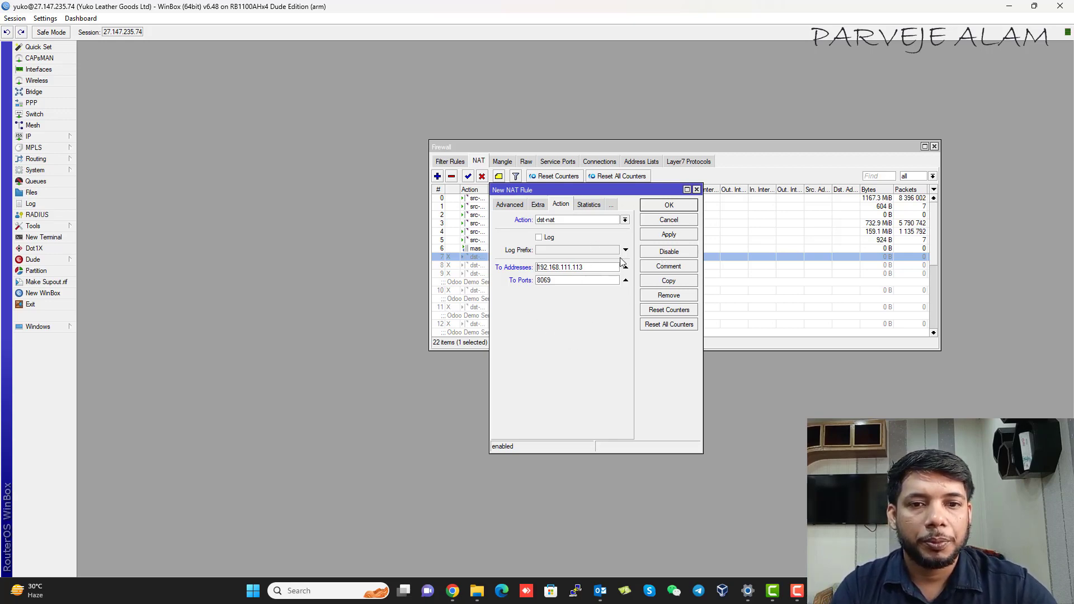
click(678, 236)
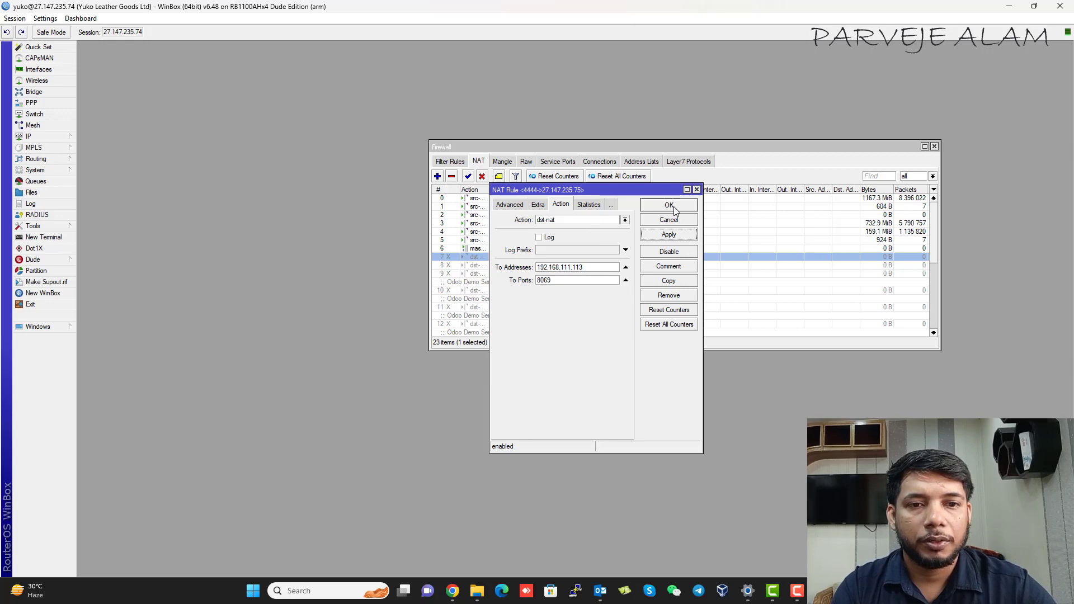
click(674, 207)
Step: Reopen the new rule at the end of the NAT list and clear its source port
scroll(688, 274, down, 9)
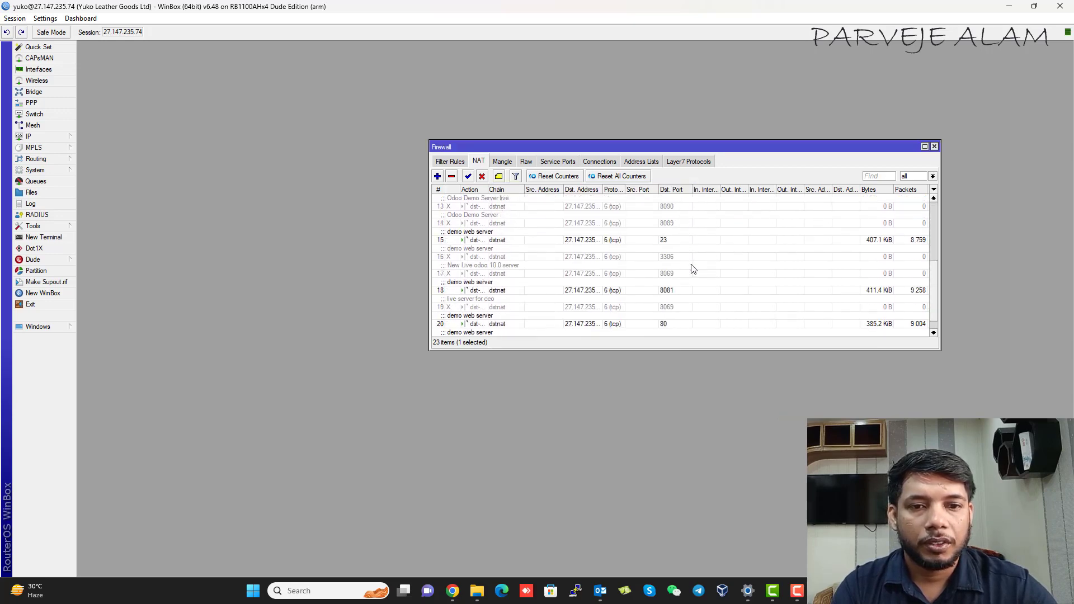
click(497, 333)
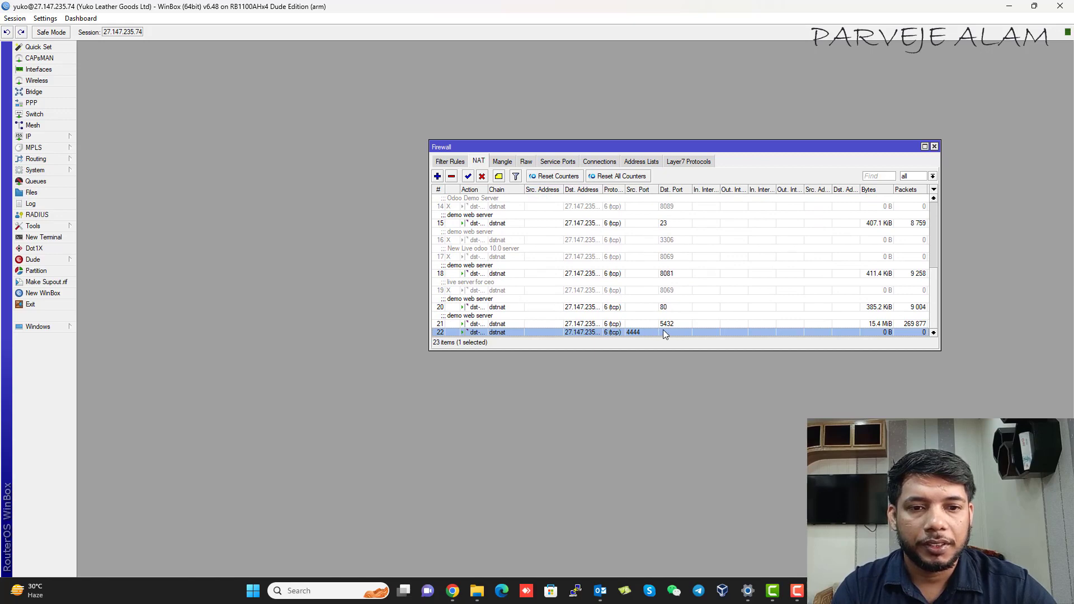
double_click(635, 332)
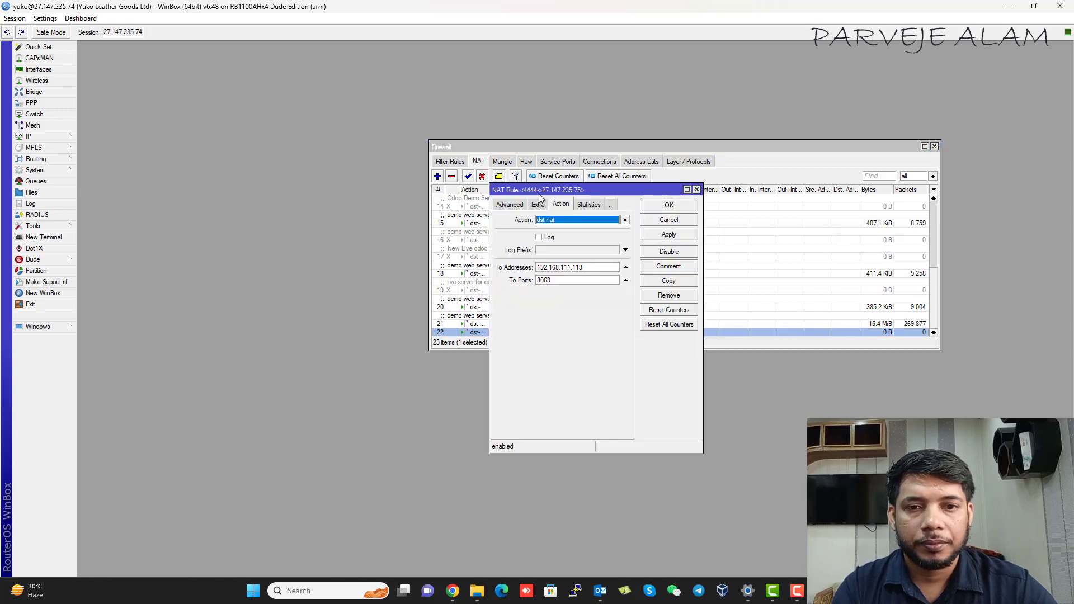
click(515, 203)
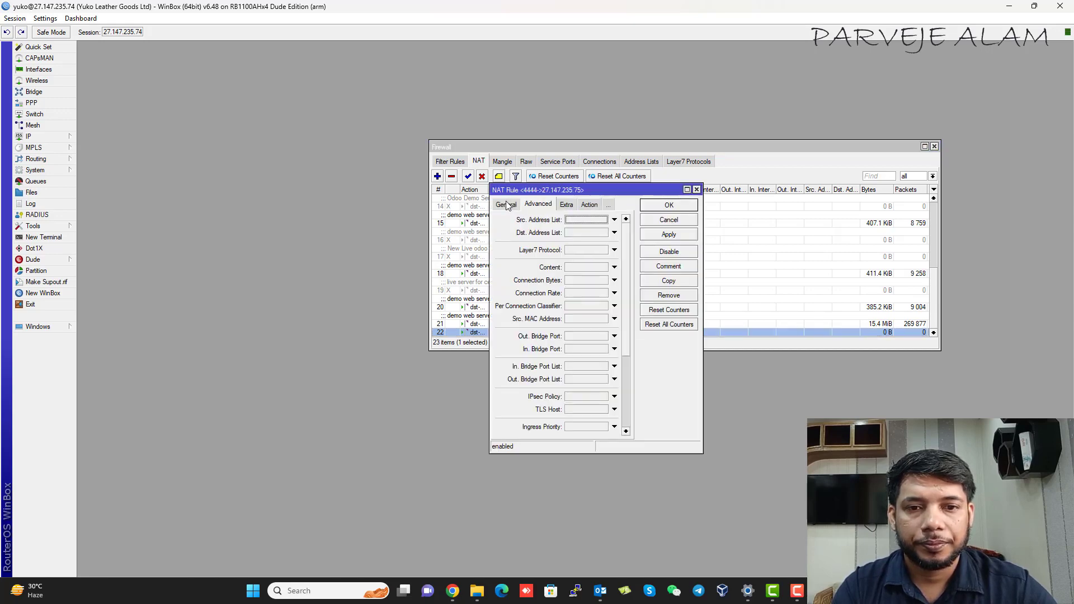
click(506, 204)
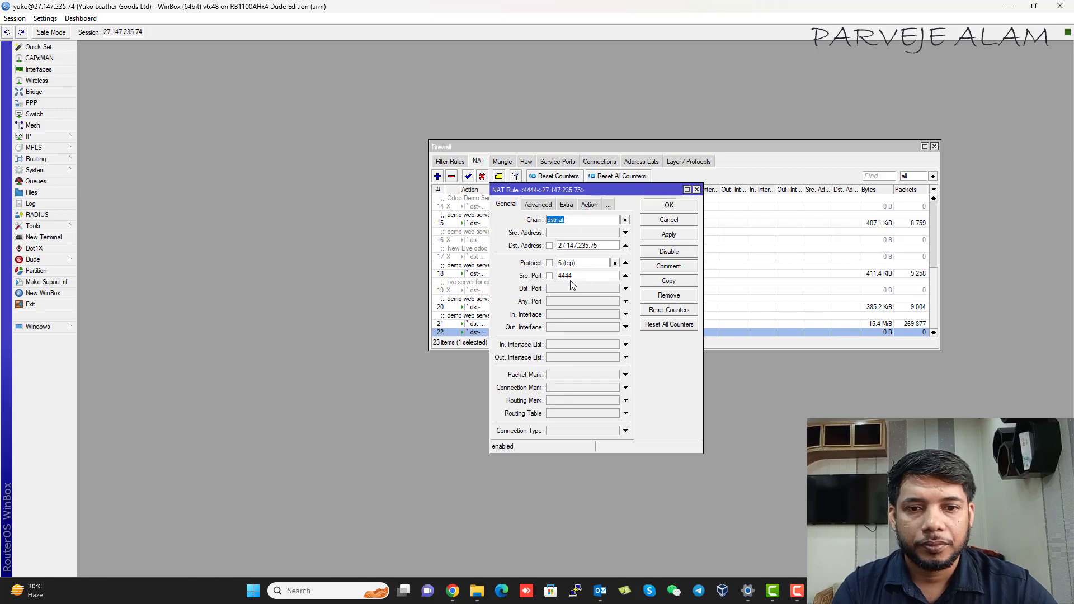
double_click(571, 276)
key(BackSpace)
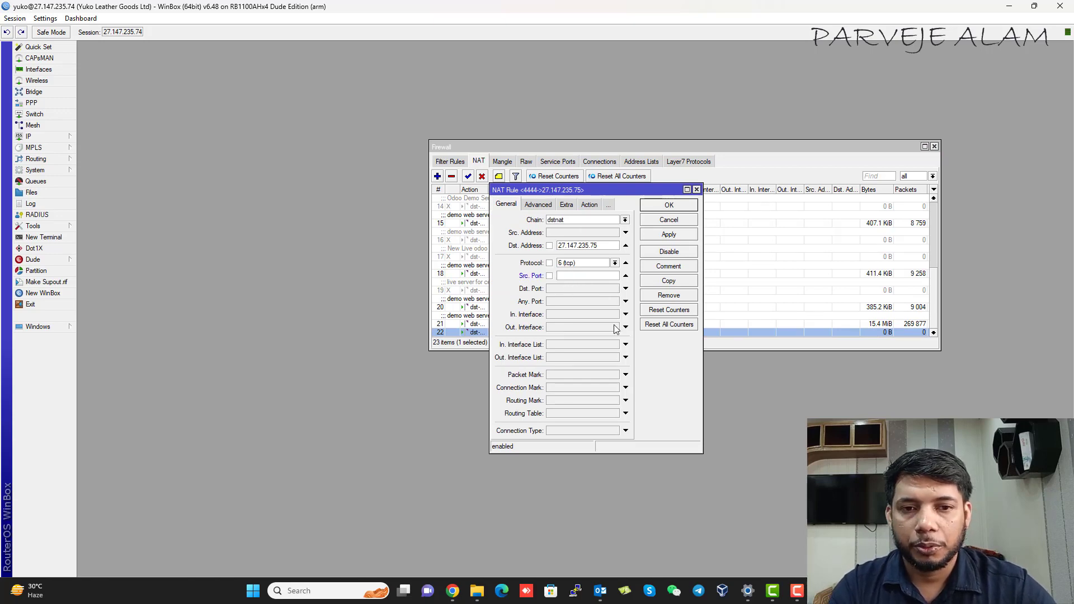
Step: Set the rule's destination port to 4444 and save the rule
click(587, 289)
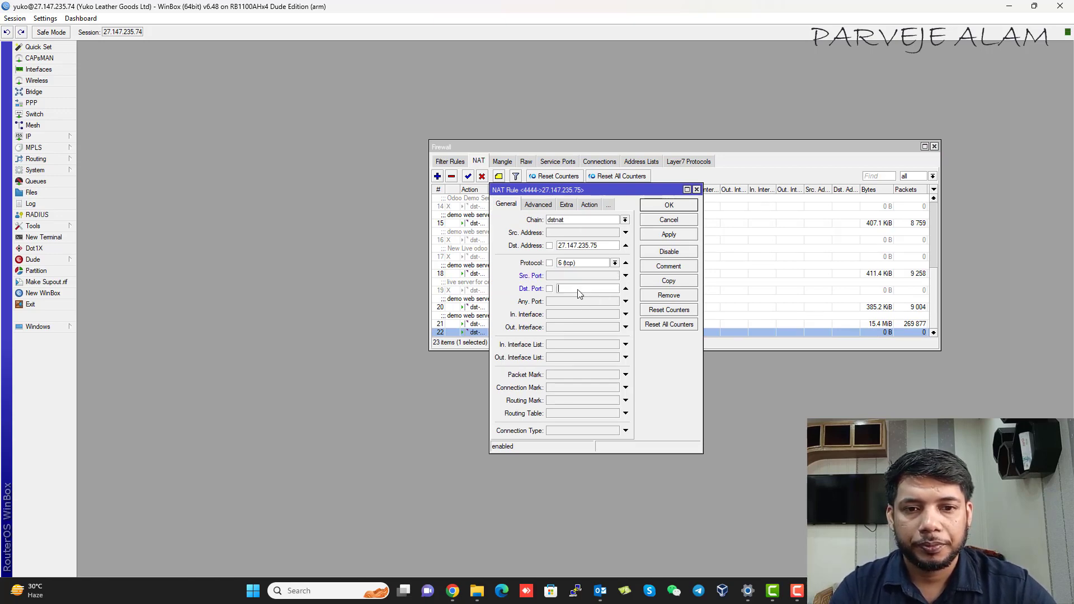
text(4444)
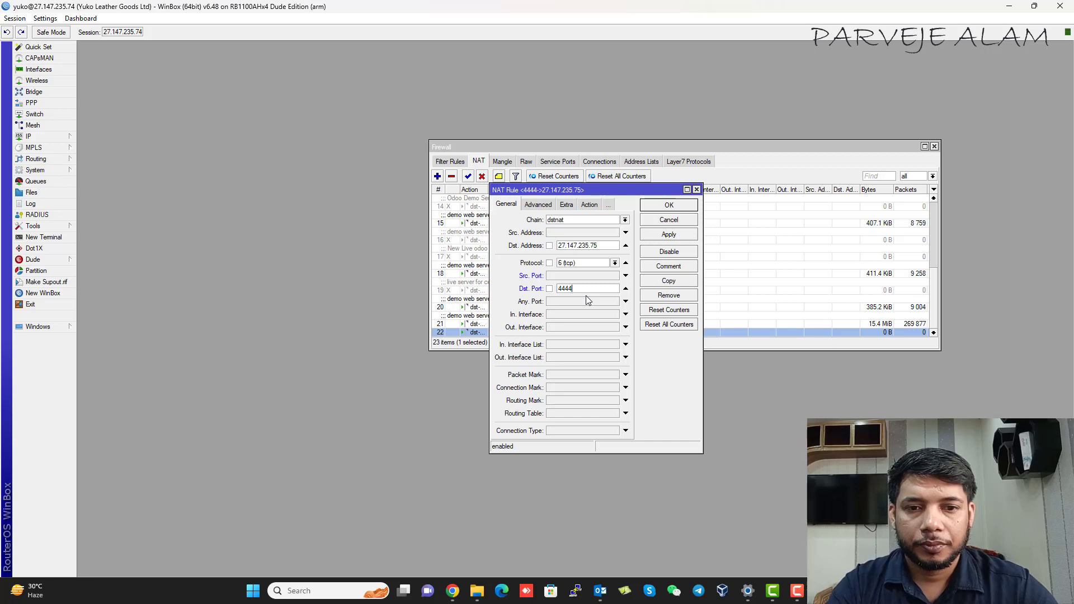
click(679, 236)
click(669, 206)
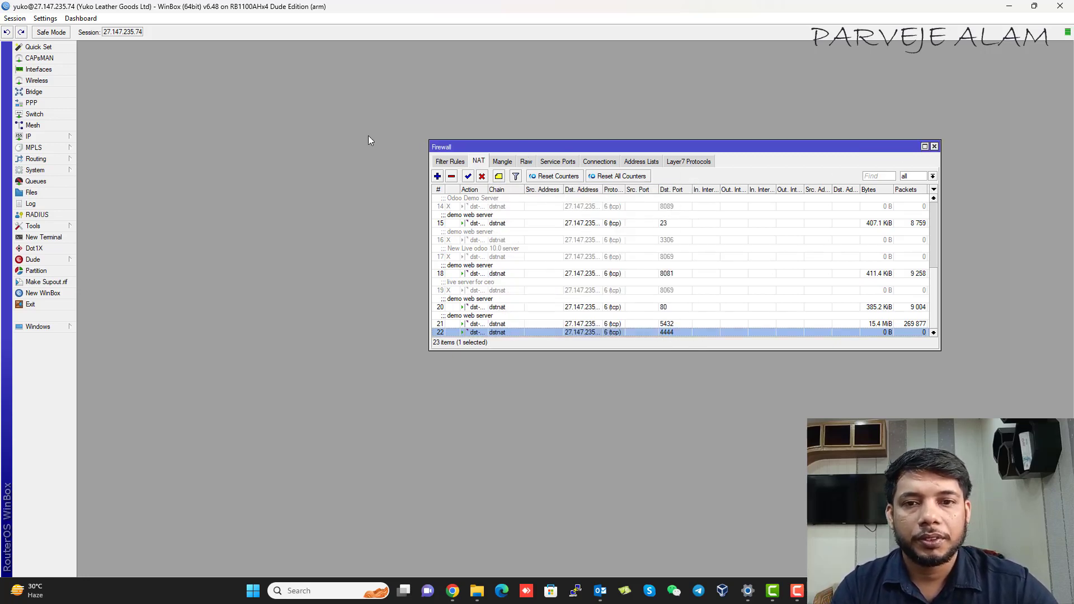
Step: Switch to the Chrome incognito window and reload the 27.147.235.74:4444 page
key(alt+Tab)
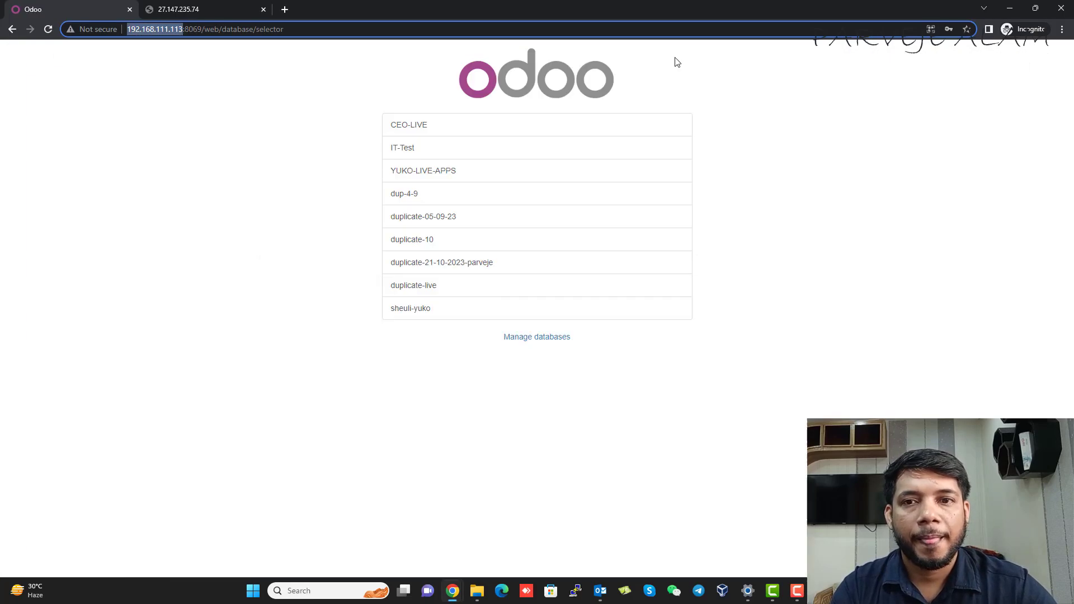
click(184, 9)
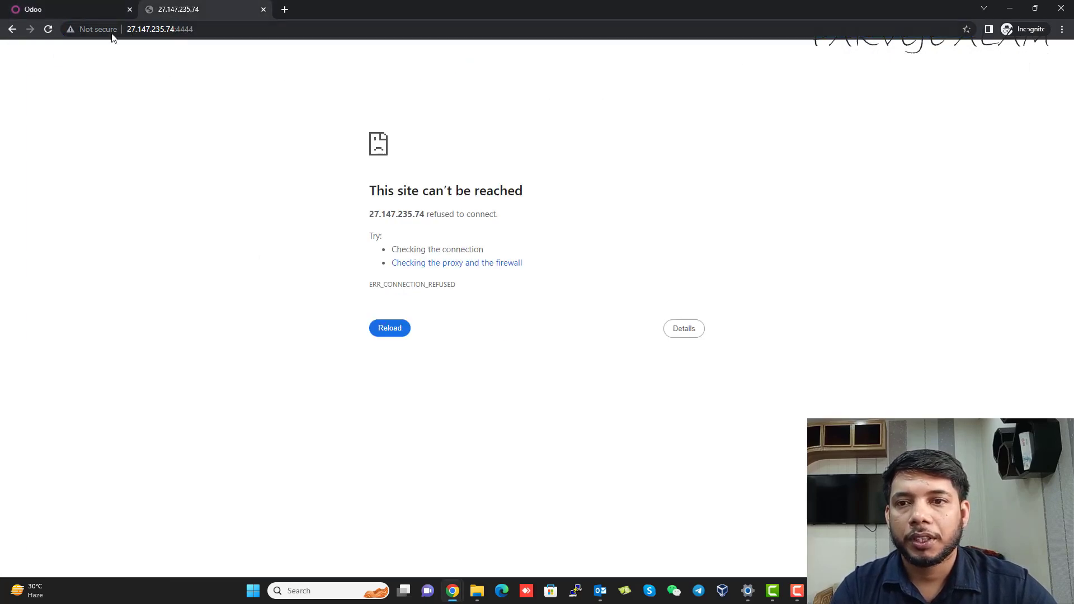
click(49, 29)
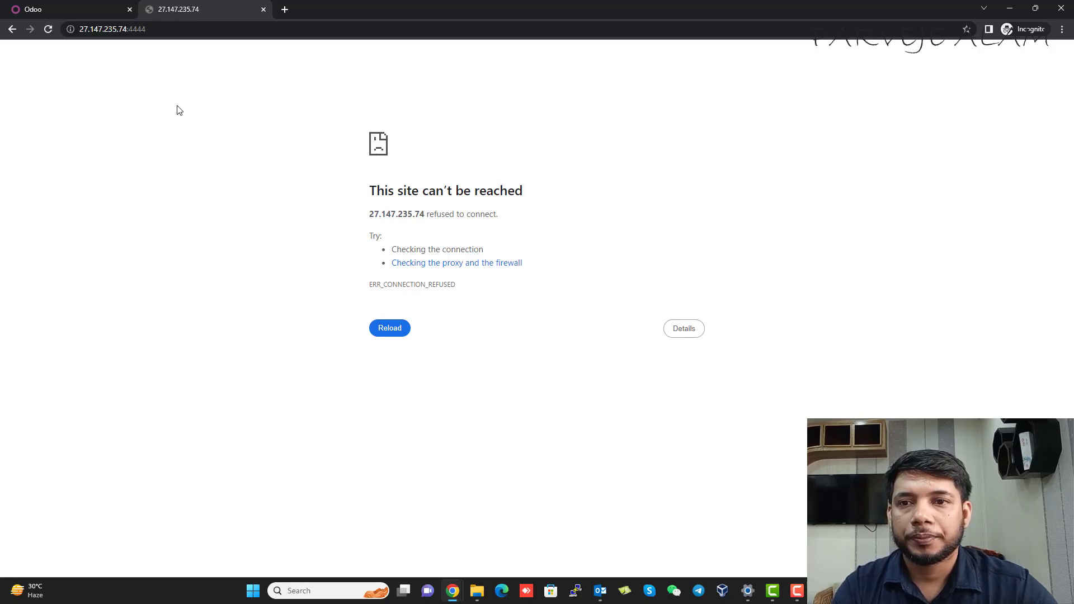
key(F5)
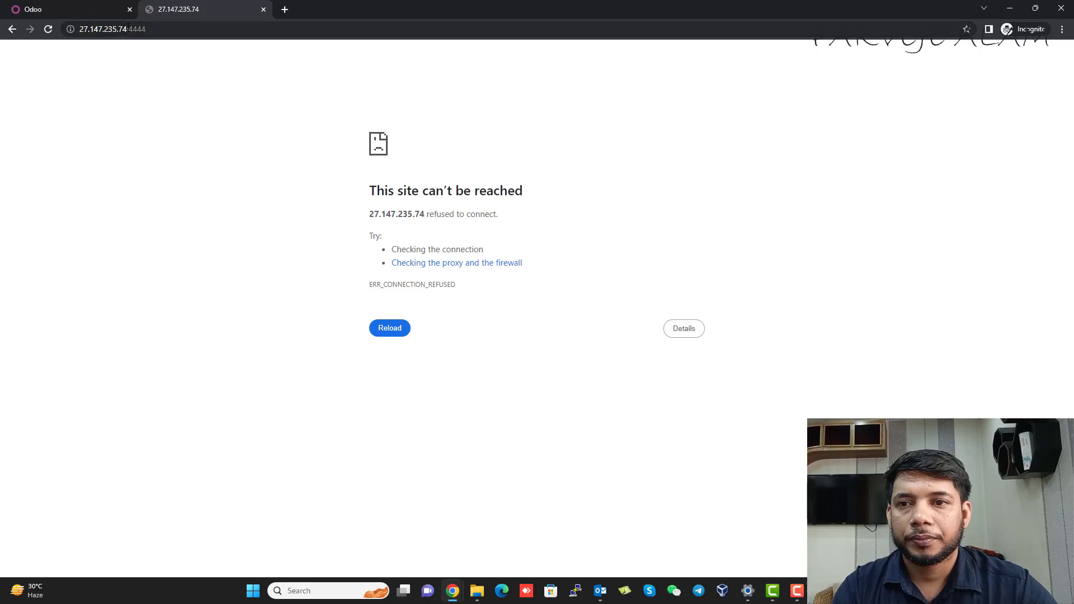
Step: Change the web address to 27.147.235.75:4444 and load it to test the port forwarding
click(126, 27)
click(126, 27)
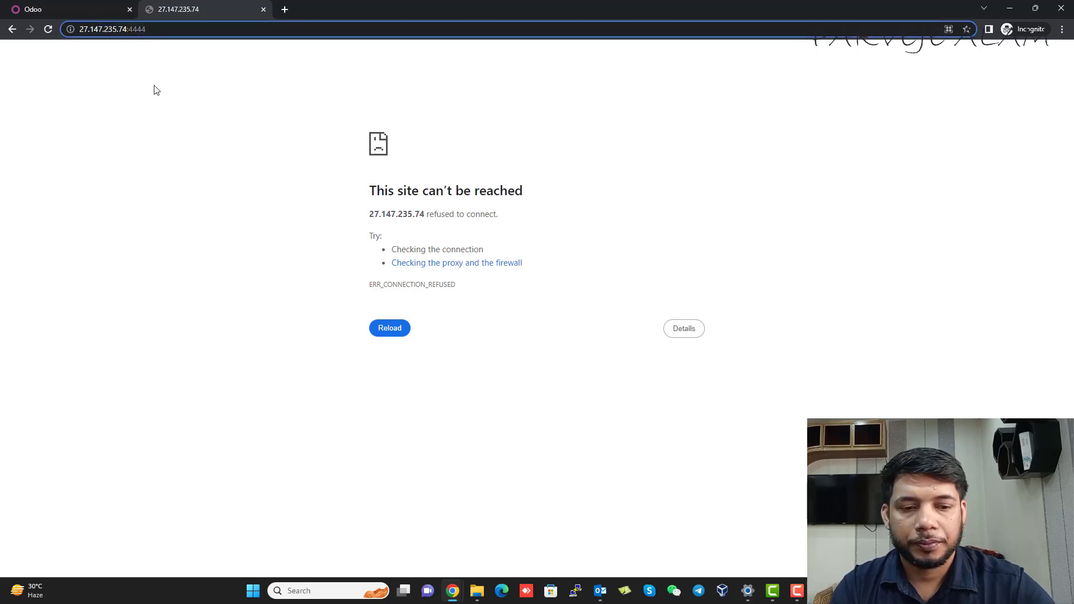
key(BackSpace)
text(5)
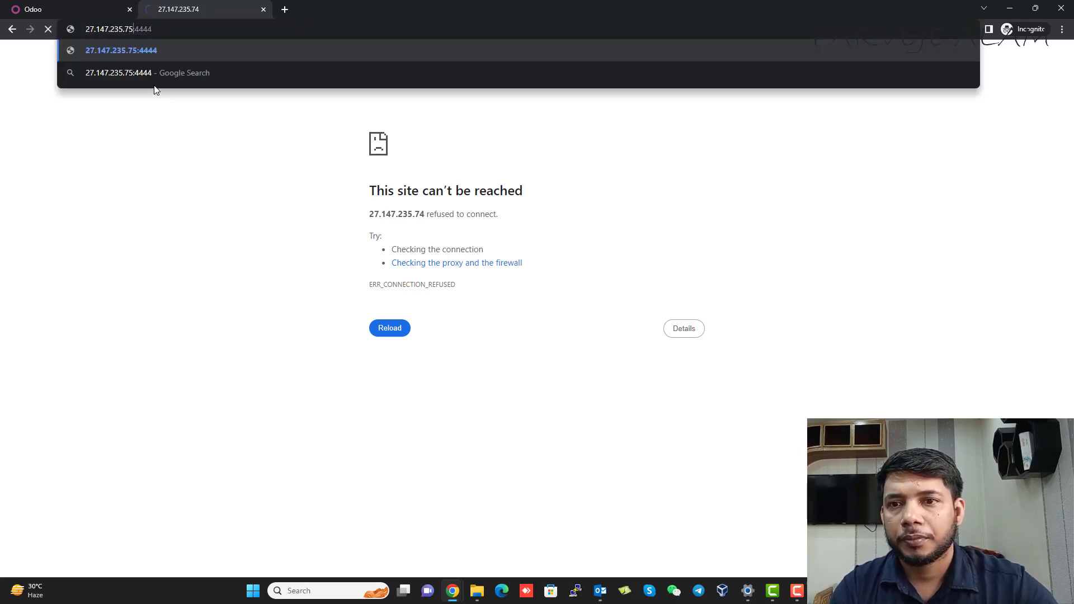
key(Return)
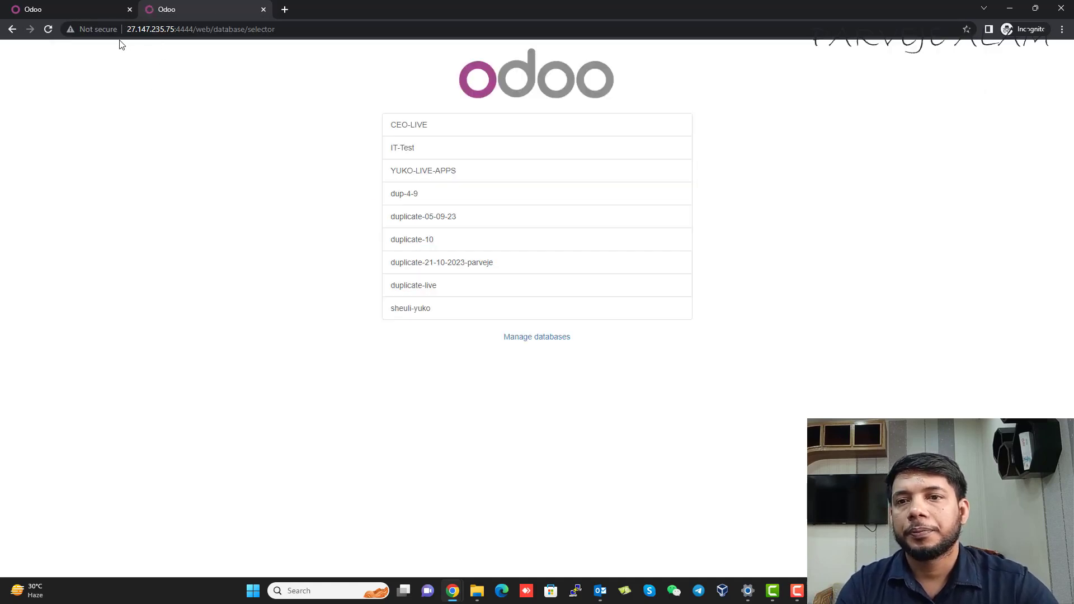
Step: Highlight the public address and port 4444 in the web address, and return to the internal Odoo page at 192.168.111.113:8069
click(142, 28)
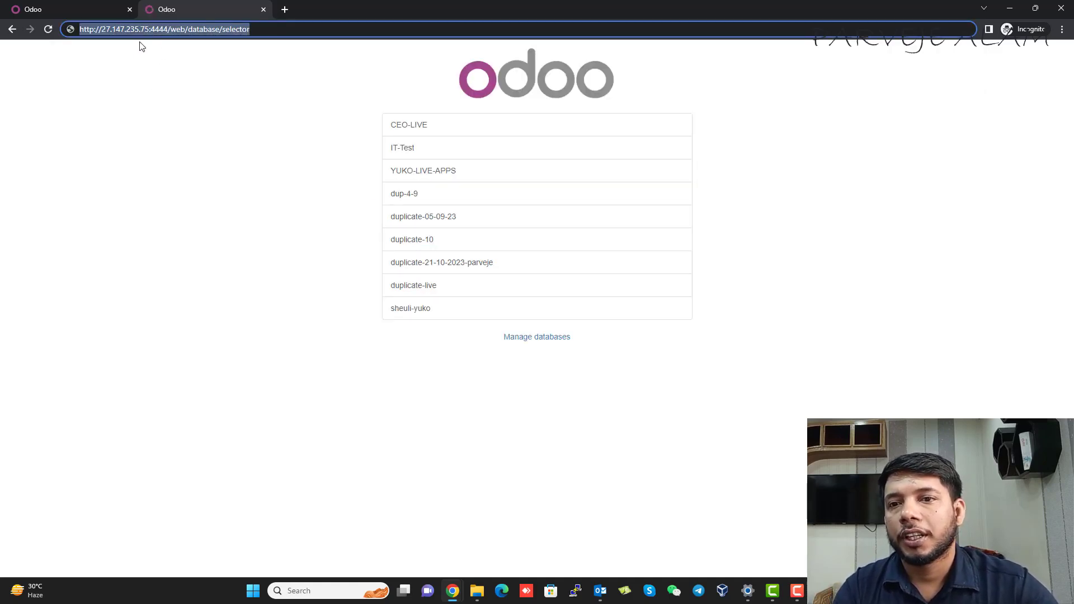
click(160, 29)
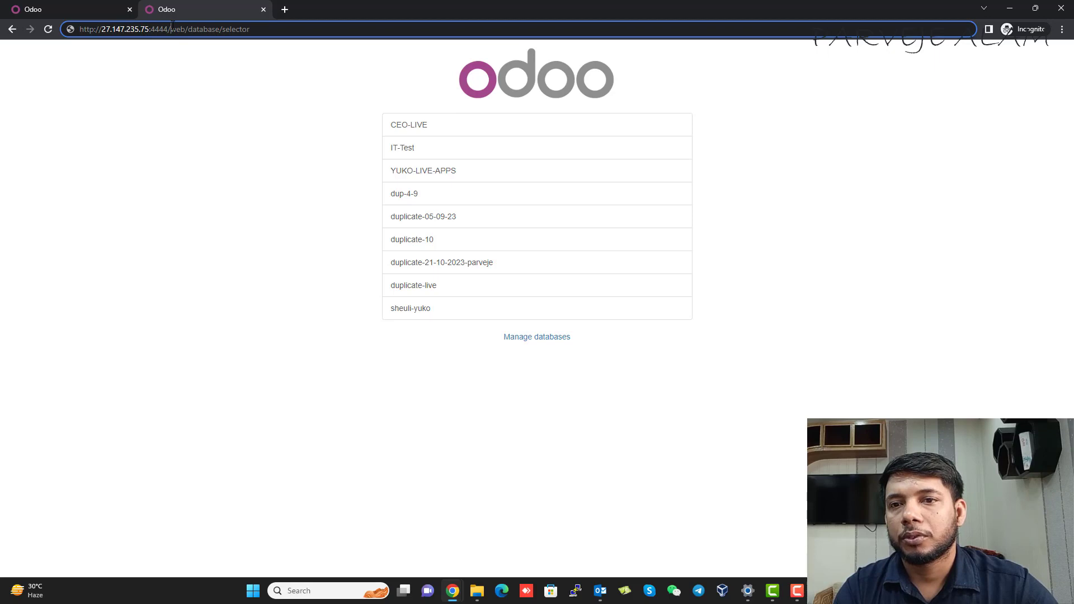
drag(172, 28, 79, 30)
click(141, 90)
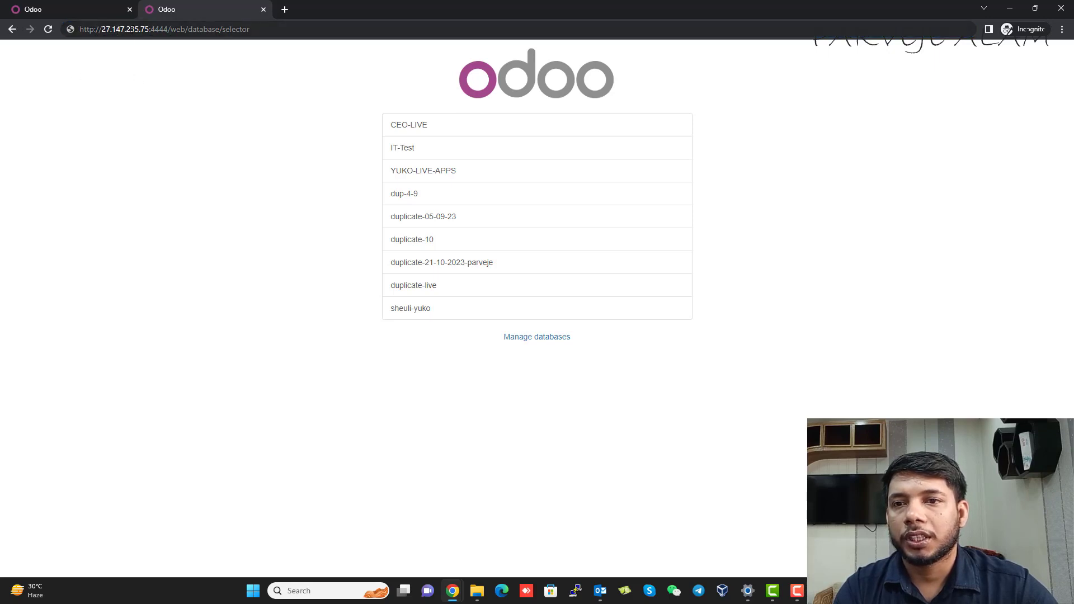
click(66, 12)
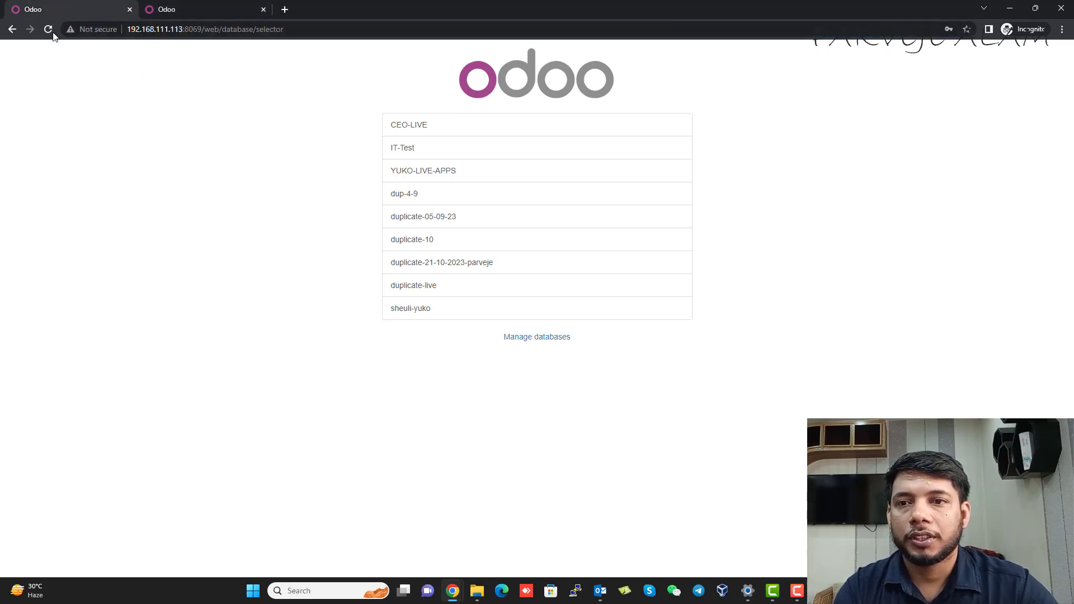